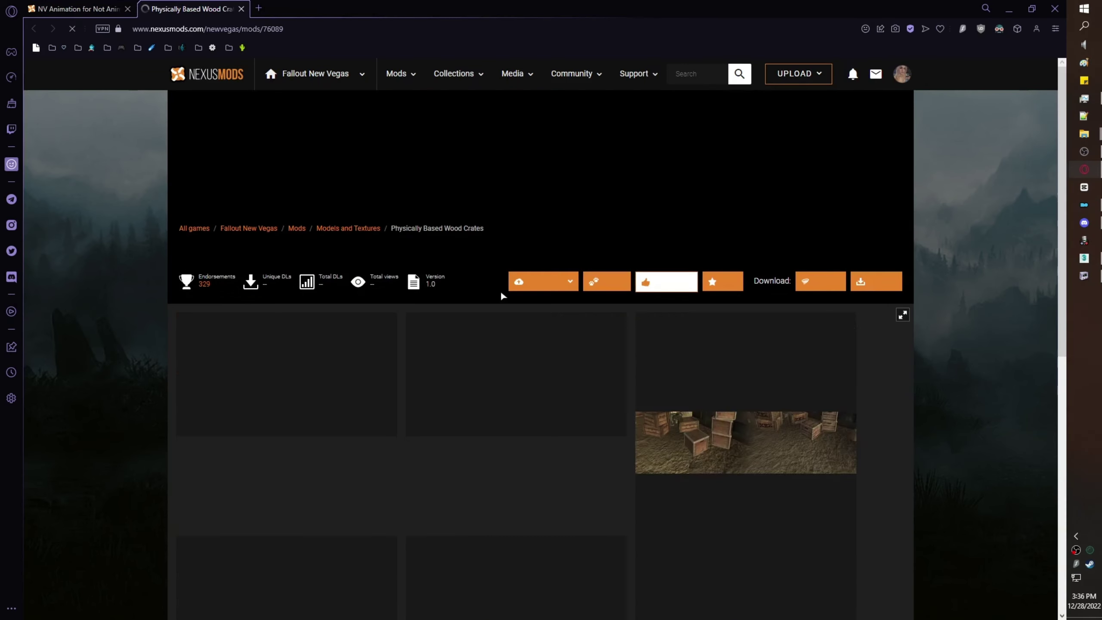
Look over the Nexus Mods pages for Physically Based Wood Crates and NV Animation for Not Animated Containers.
{"action": "scroll", "coordinate": [482, 272], "scroll_direction": "down", "scroll_amount": 2}
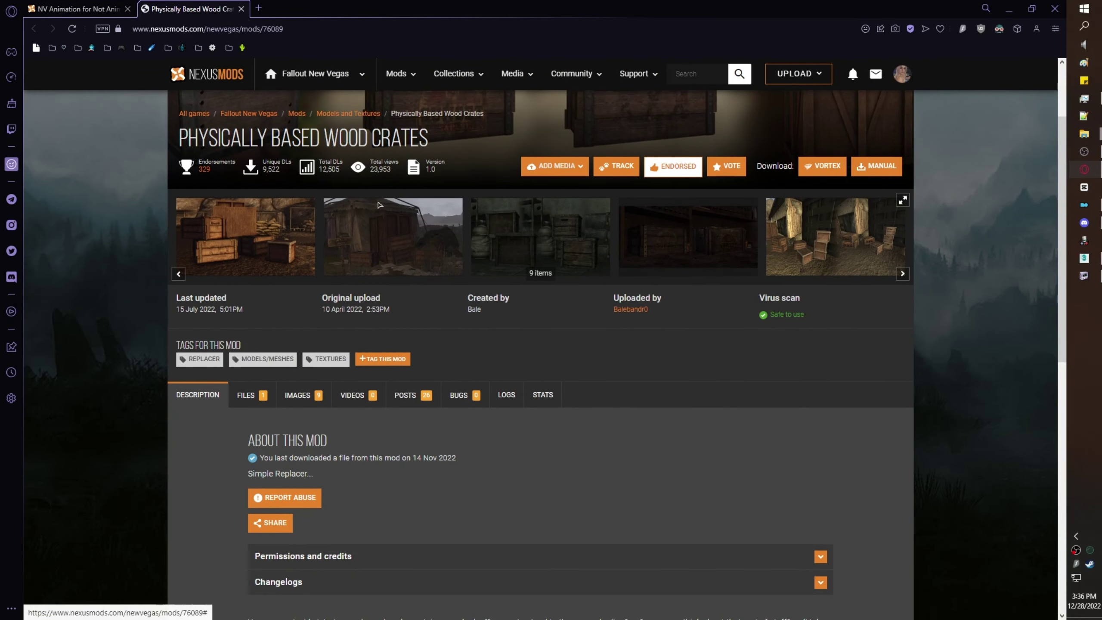
{"action": "scroll", "coordinate": [443, 214], "scroll_direction": "down", "scroll_amount": 1}
{"action": "key", "text": "ctrl+w"}
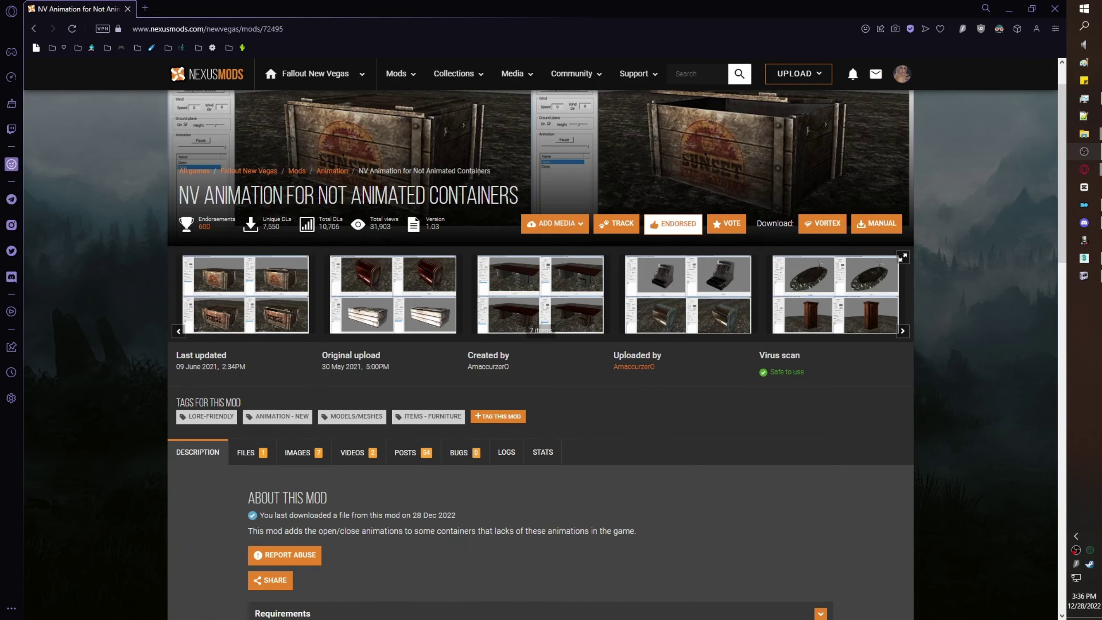
{"action": "scroll", "coordinate": [654, 283], "scroll_direction": "down", "scroll_amount": 1}
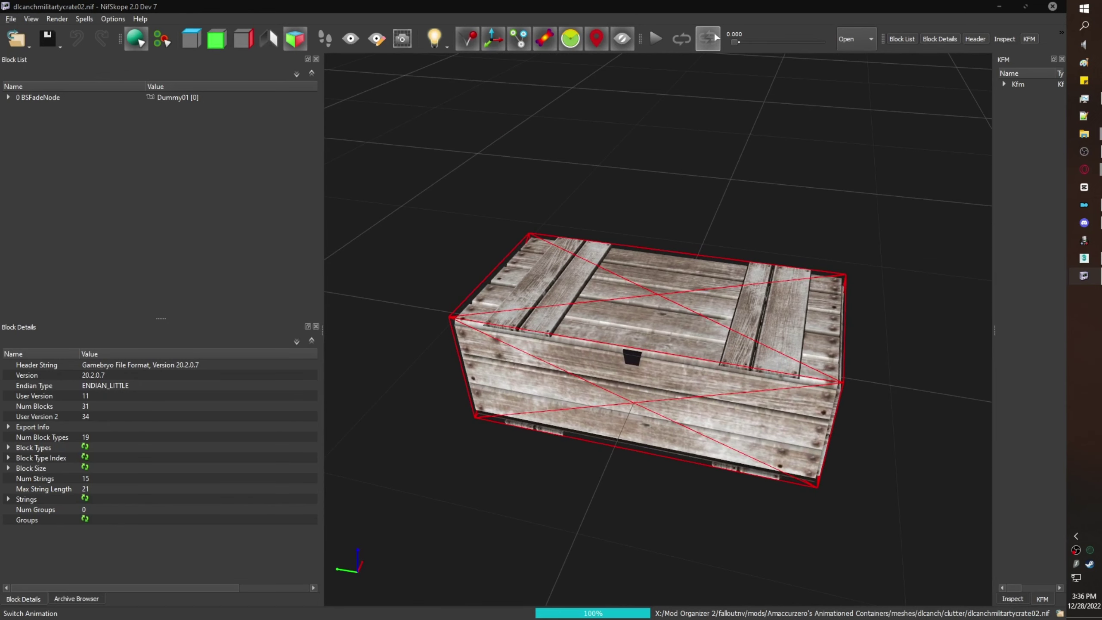
Switch to NifSkope and play the lid animation in the original and patched dlcanchmilitartycrate02.nif, viewing the crate from several sides.
{"action": "left_click", "coordinate": [656, 39]}
{"action": "left_click_drag", "start_coordinate": [657, 140], "coordinate": [659, 122]}
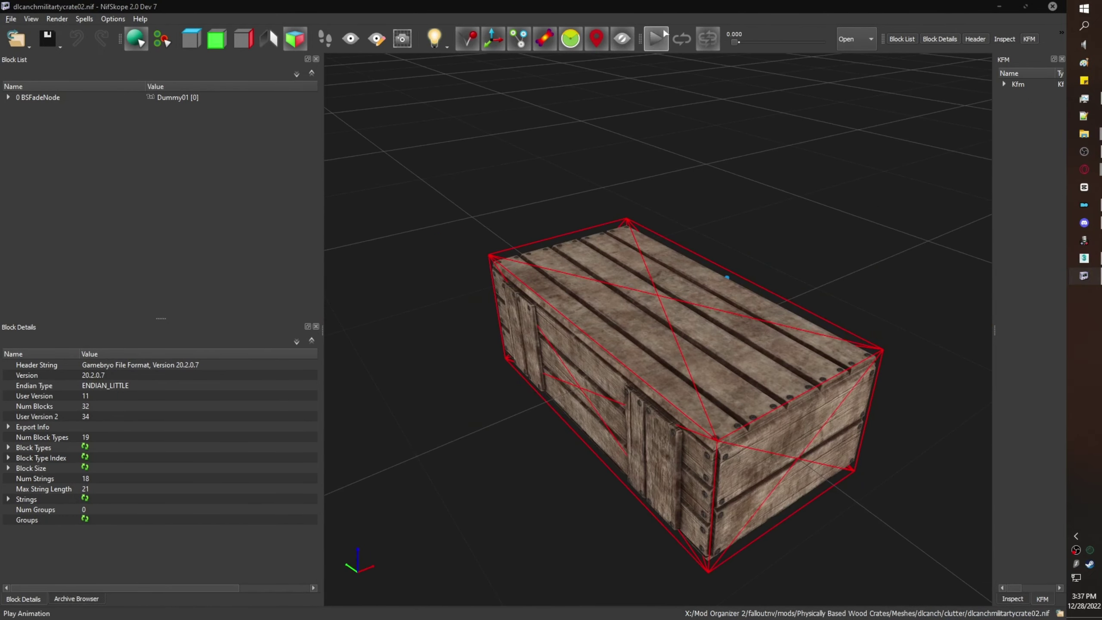
{"action": "left_click", "coordinate": [656, 39]}
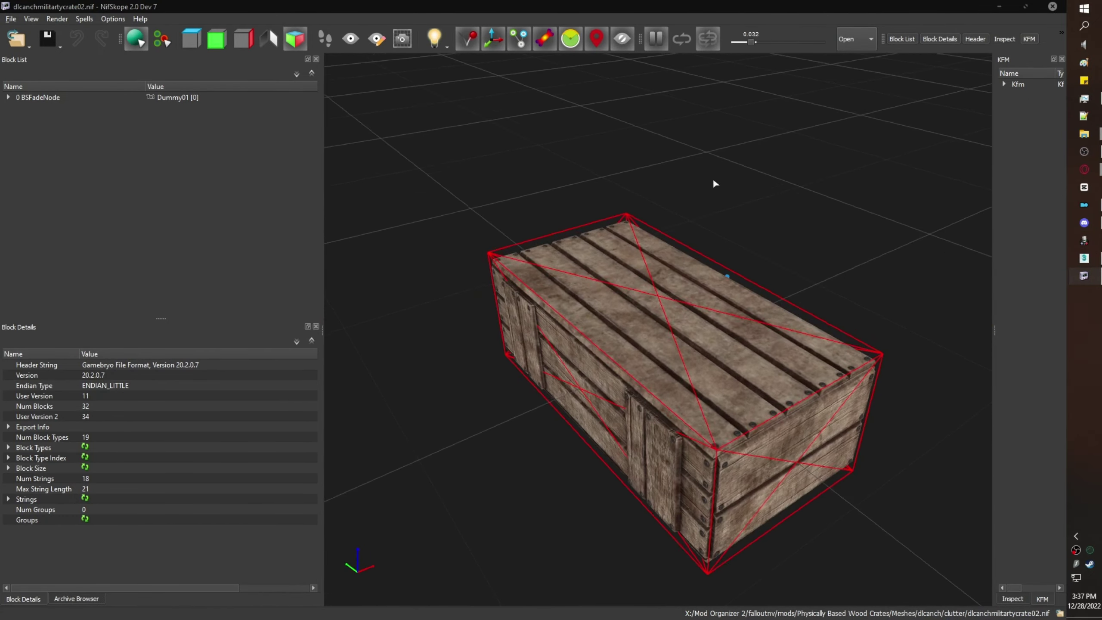
{"action": "left_click_drag", "start_coordinate": [713, 177], "coordinate": [717, 210]}
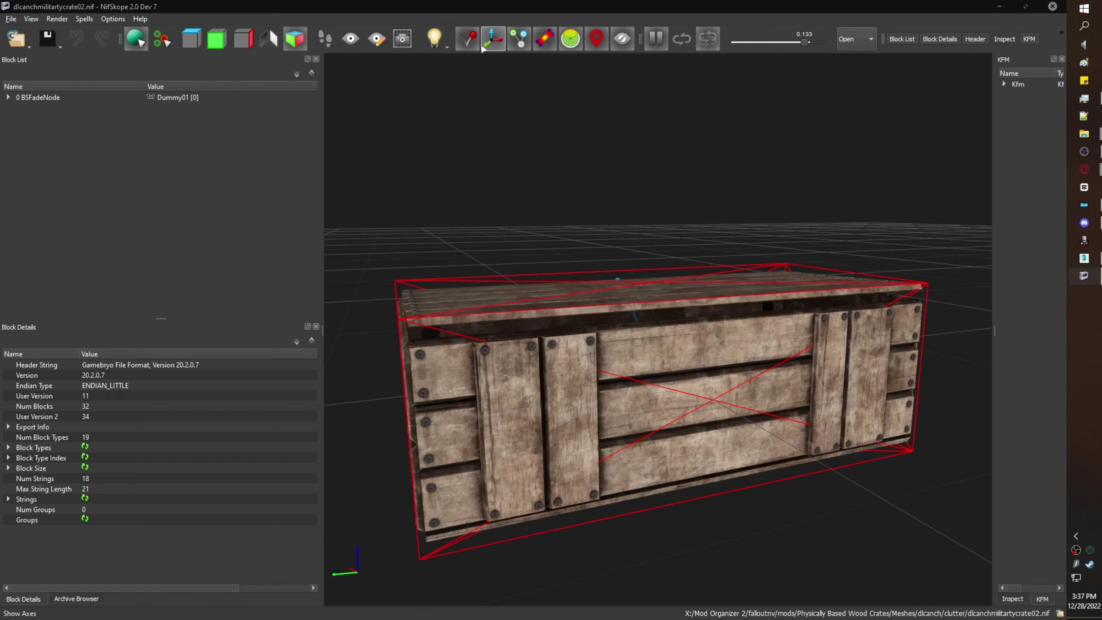
{"action": "left_click_drag", "start_coordinate": [457, 107], "coordinate": [442, 115]}
{"action": "left_click_drag", "start_coordinate": [635, 152], "coordinate": [629, 177]}
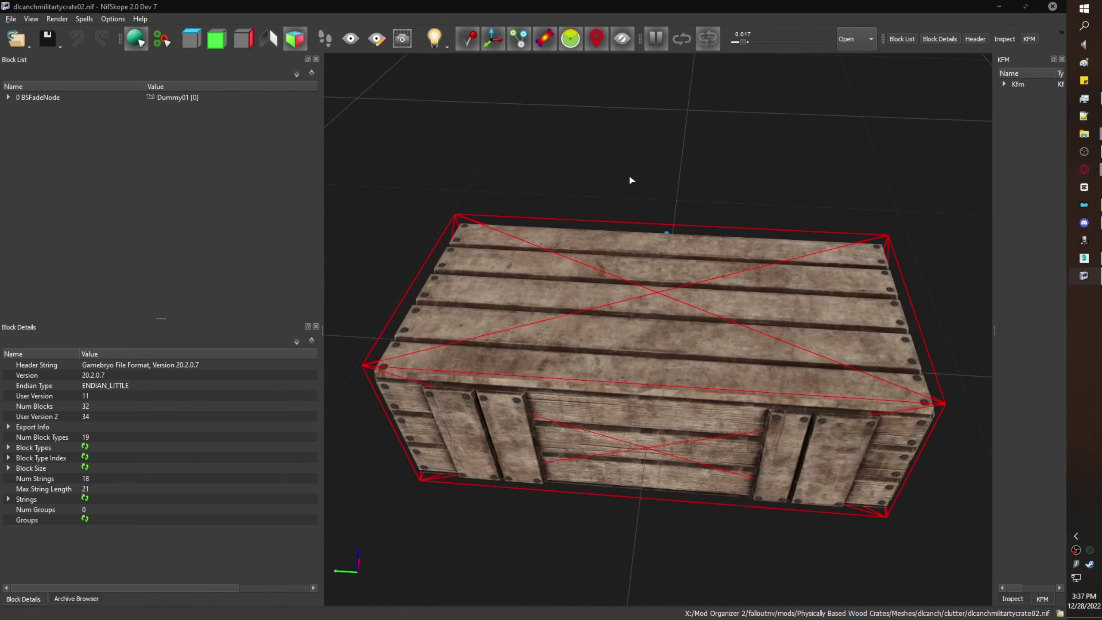
{"action": "left_click", "coordinate": [657, 43]}
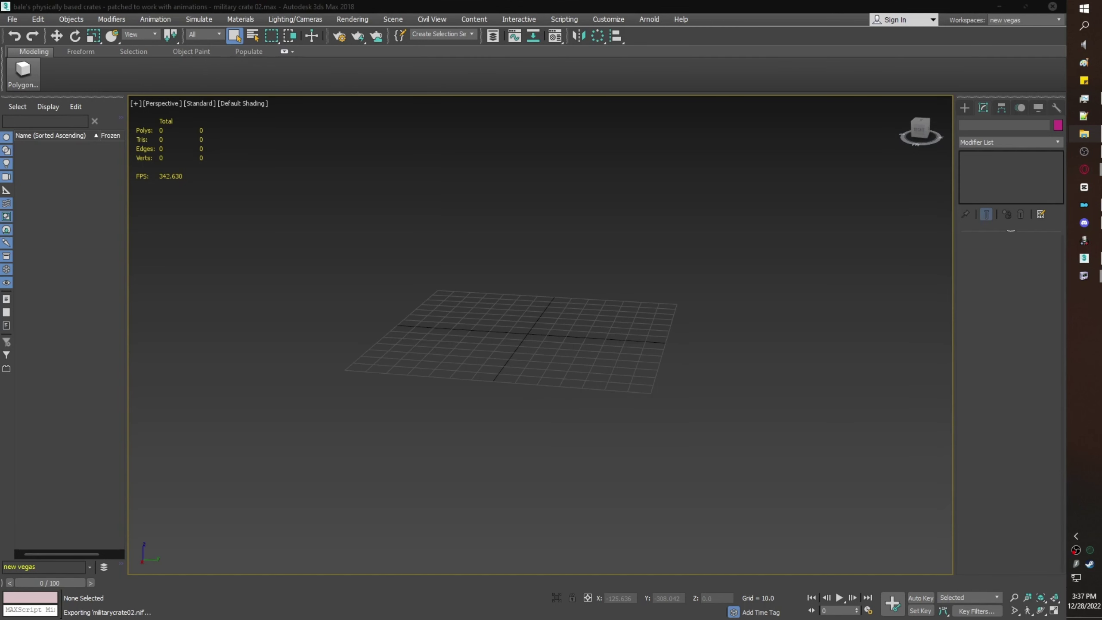
Switch to 3ds Max and import the wooden crate mesh AnchCrate_Lo into the empty scene.
{"action": "left_click", "coordinate": [12, 19]}
{"action": "mouse_move", "coordinate": [38, 184]}
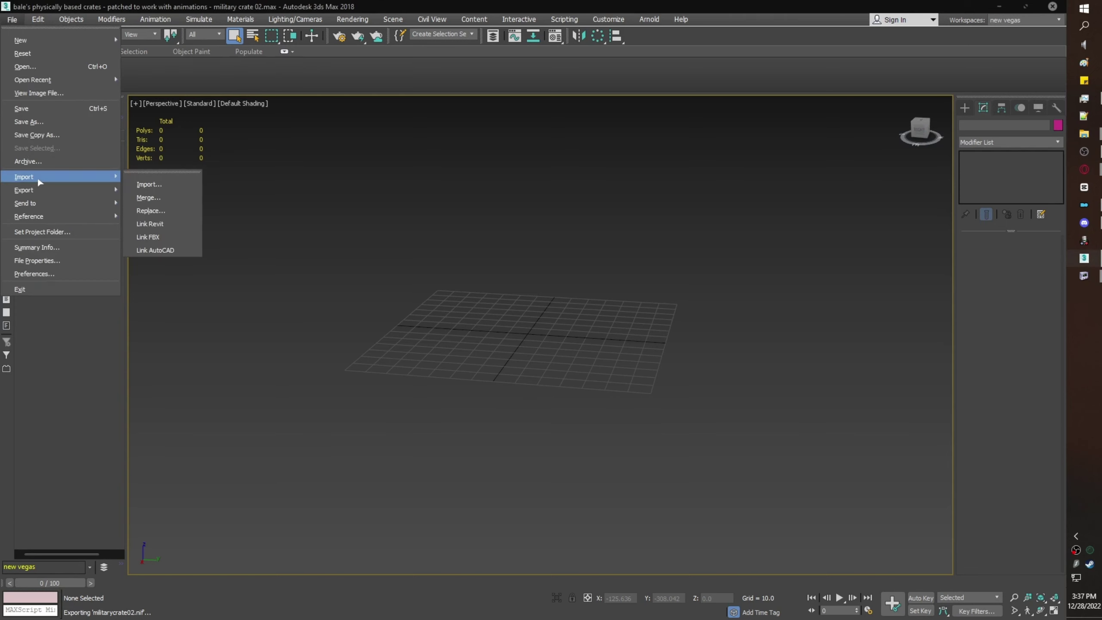
{"action": "left_click", "coordinate": [187, 186]}
{"action": "double_click", "coordinate": [136, 93]}
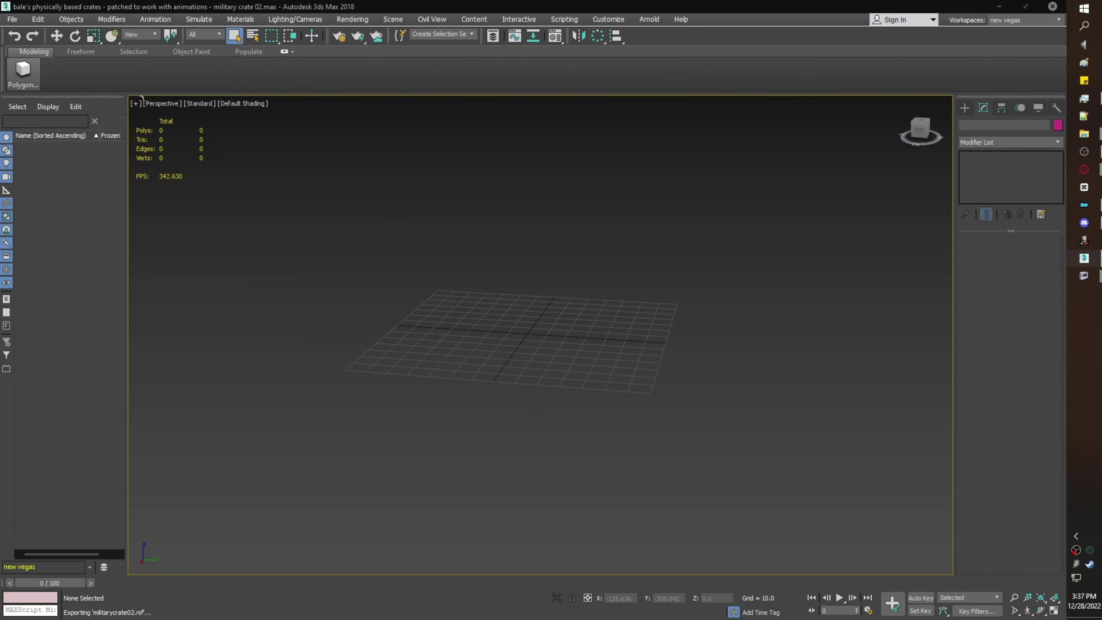
{"action": "left_click", "coordinate": [474, 448]}
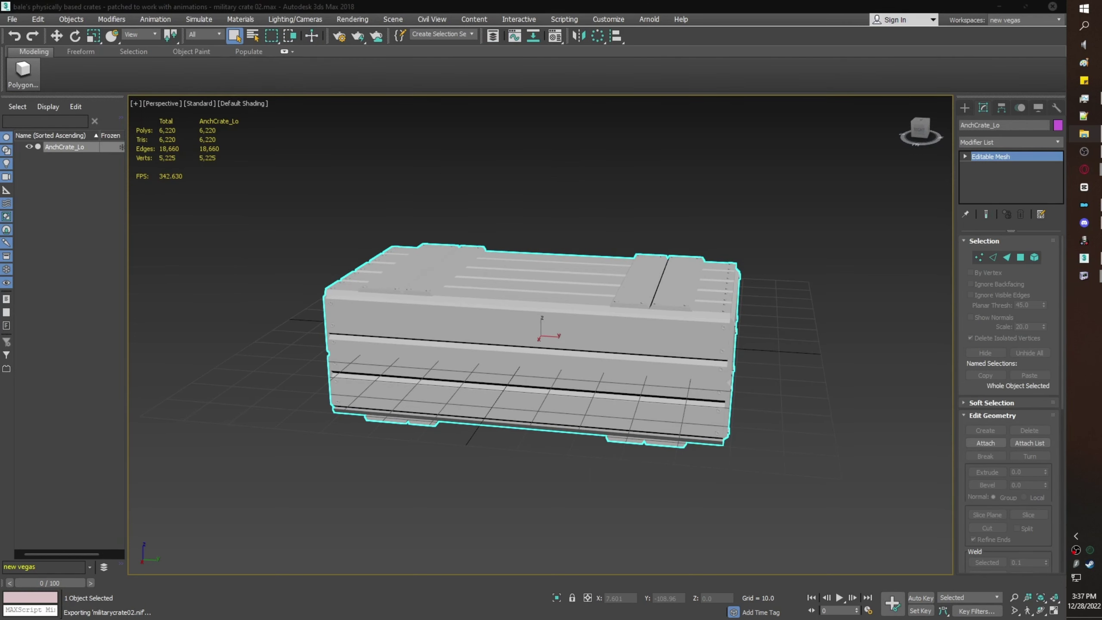
{"action": "left_click_drag", "start_coordinate": [219, 481], "coordinate": [641, 405]}
{"action": "middle_click_drag", "start_coordinate": [472, 397], "coordinate": [472, 416], "text": "alt"}
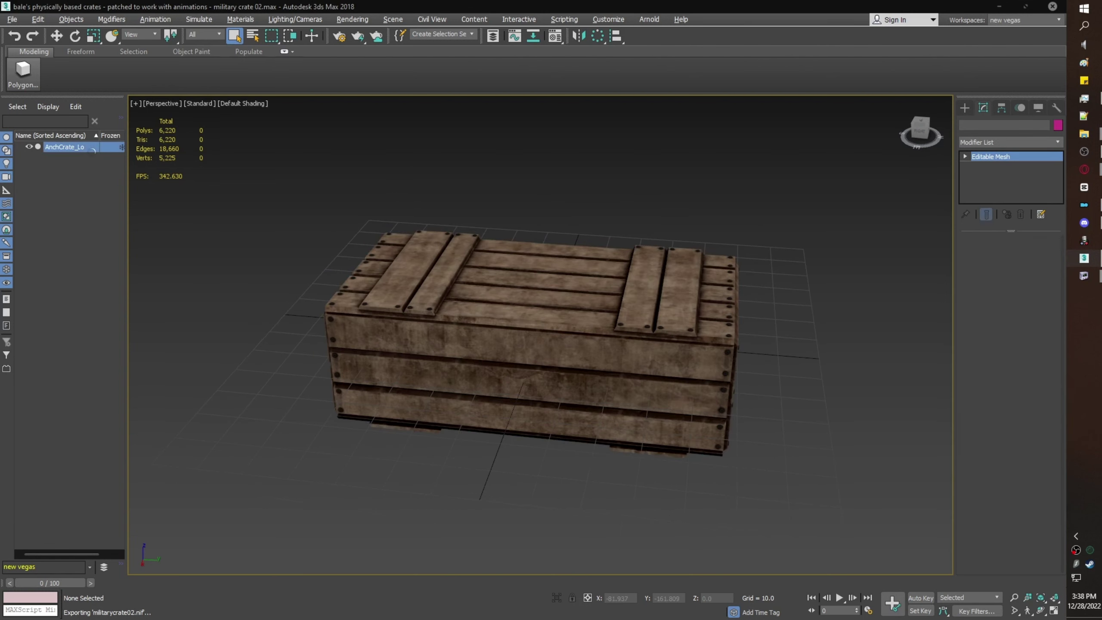
Clone AnchCrate_Lo as a copy named AnchCrate_LoLID.
{"action": "right_click", "coordinate": [111, 147]}
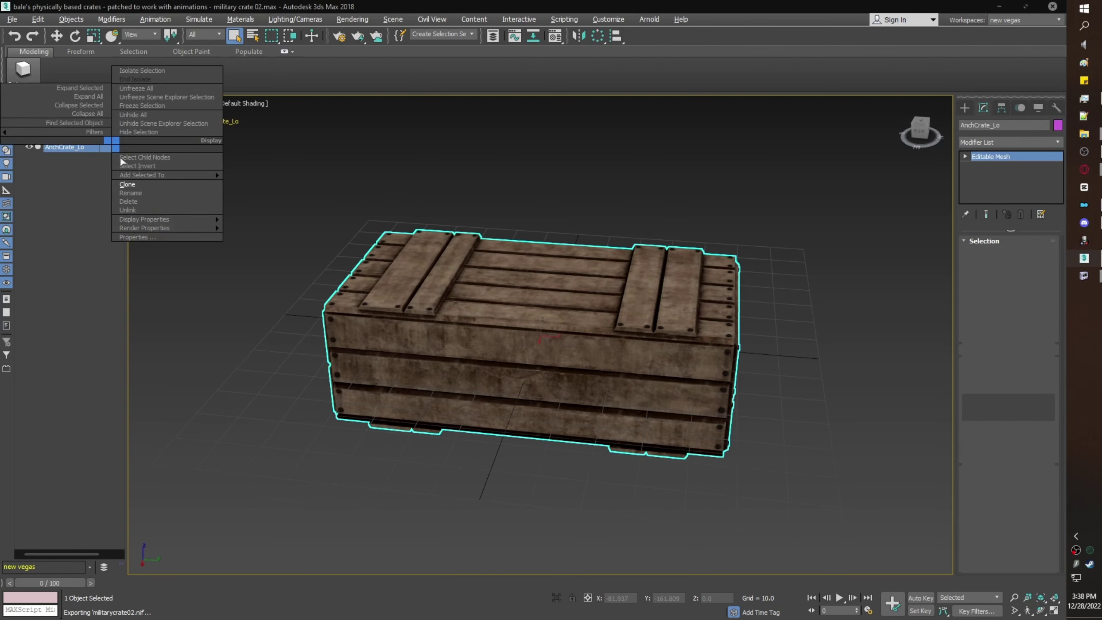
{"action": "left_click", "coordinate": [149, 187]}
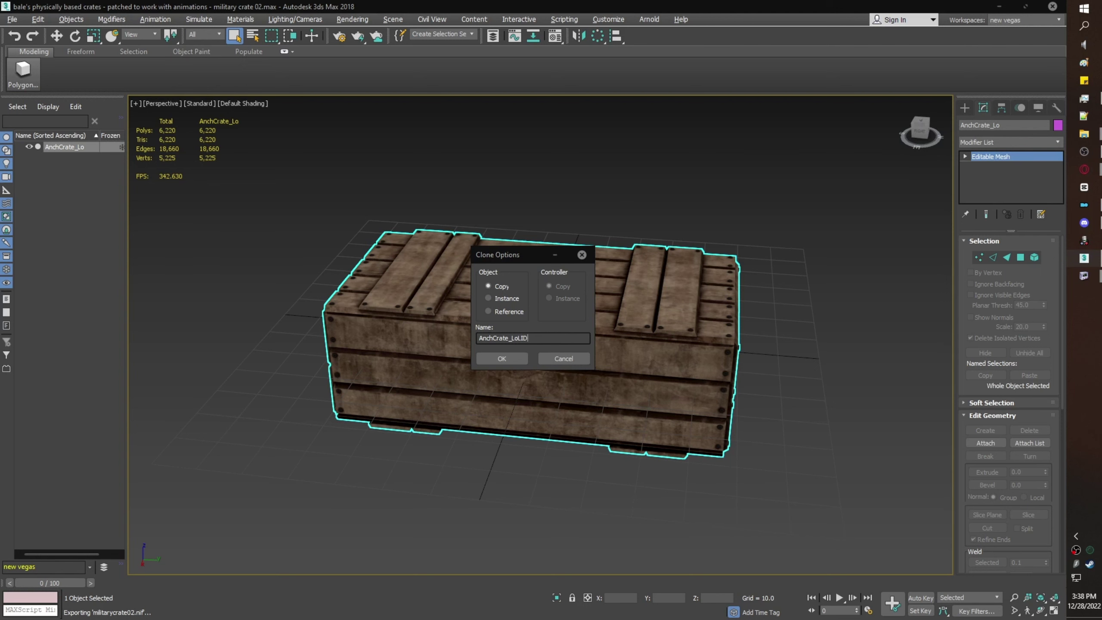
{"action": "key", "text": "Return"}
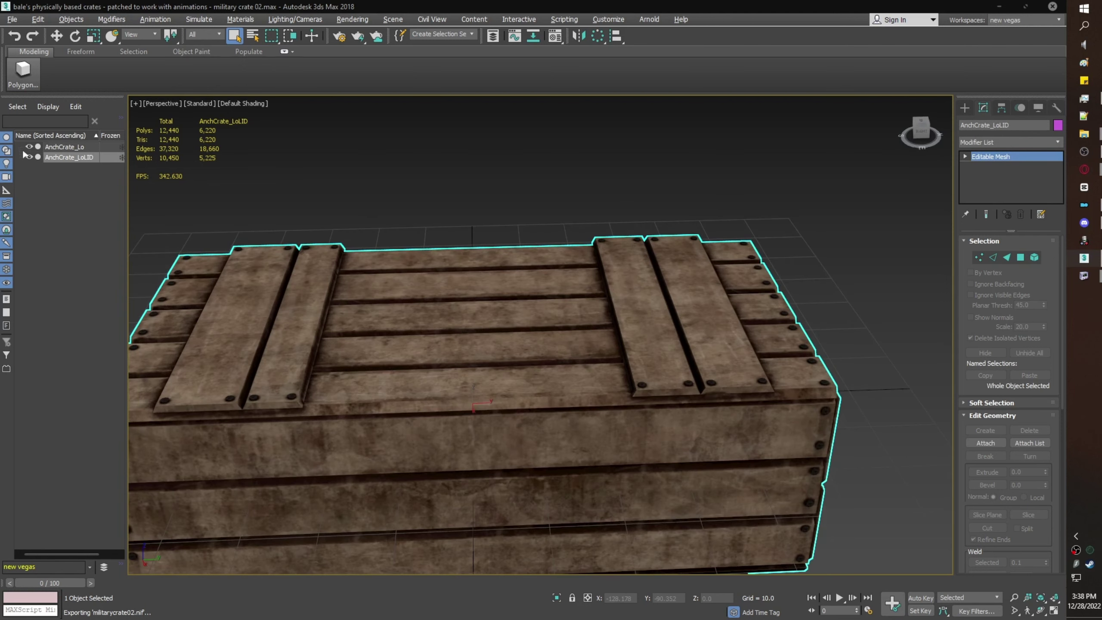
Hide AnchCrate_Lo and delete the box body elements and their nails from AnchCrate_LoLID, keeping only the lid.
{"action": "left_click", "coordinate": [29, 146]}
{"action": "mouse_move", "coordinate": [517, 156]}
{"action": "middle_mouse_down"}
{"action": "mouse_move", "coordinate": [578, 121]}
{"action": "mouse_move", "coordinate": [521, 136]}
{"action": "middle_mouse_up"}
{"action": "scroll", "coordinate": [578, 121], "scroll_direction": "down", "scroll_amount": 3}
{"action": "middle_click_drag", "start_coordinate": [733, 200], "coordinate": [731, 171], "text": "alt"}
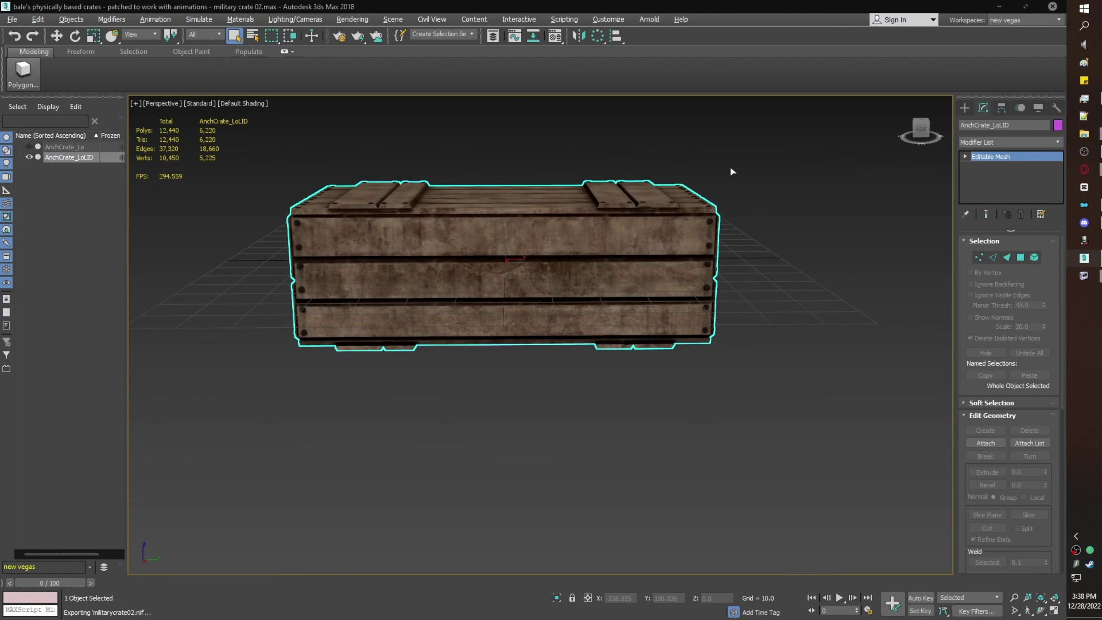
{"action": "left_click", "coordinate": [1035, 258]}
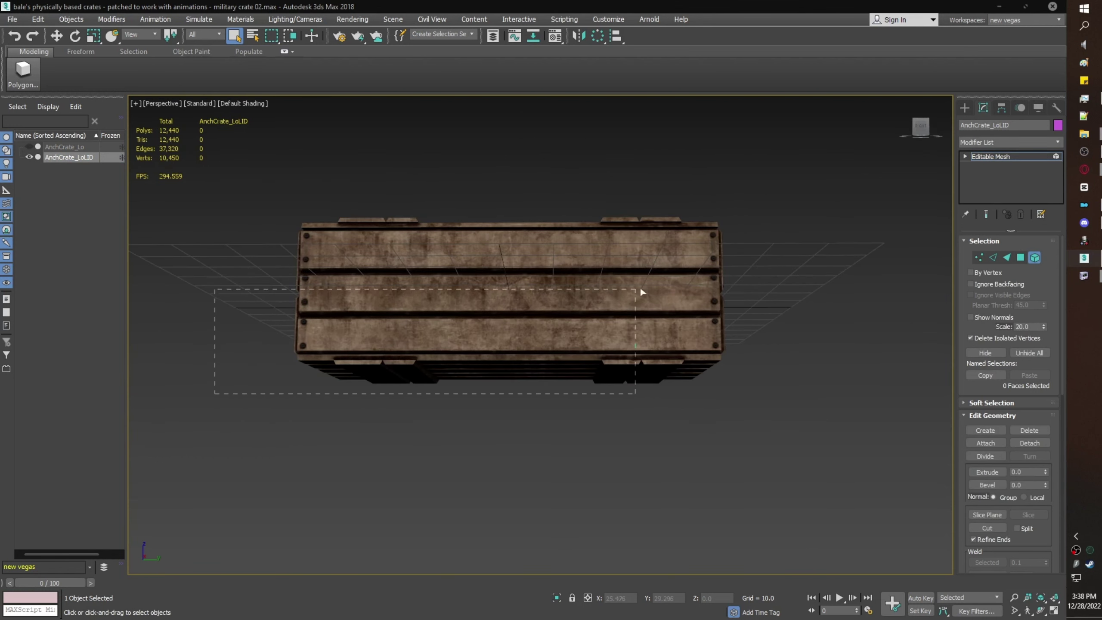
{"action": "left_click_drag", "start_coordinate": [776, 252], "coordinate": [776, 245]}
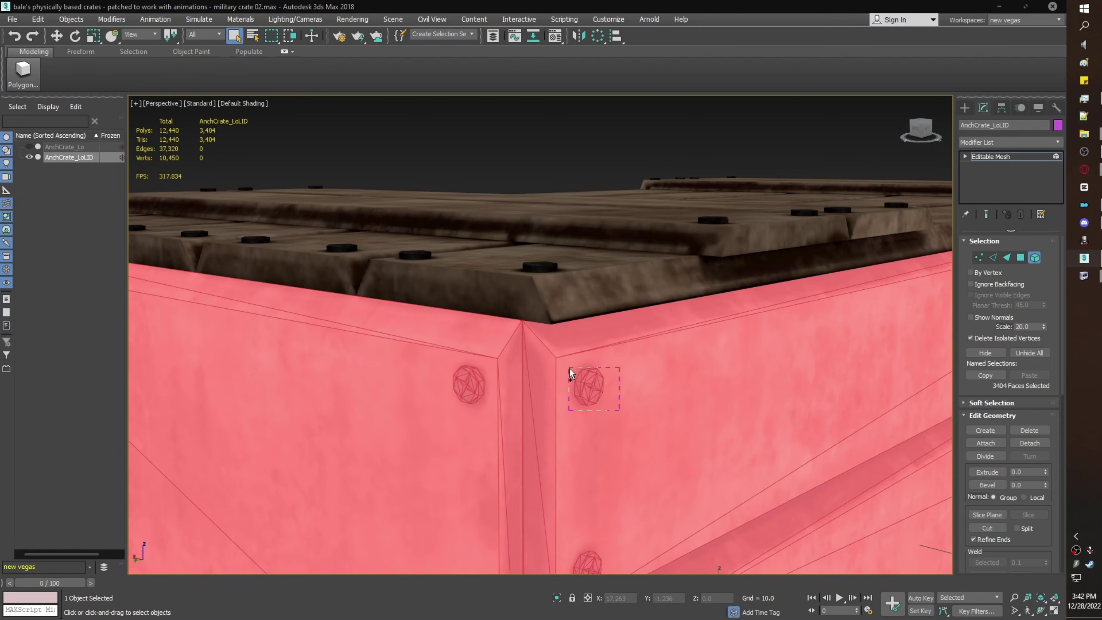
{"action": "left_click_drag", "start_coordinate": [571, 369], "coordinate": [567, 360], "text": "ctrl"}
{"action": "scroll", "coordinate": [573, 343], "scroll_direction": "down", "scroll_amount": 6}
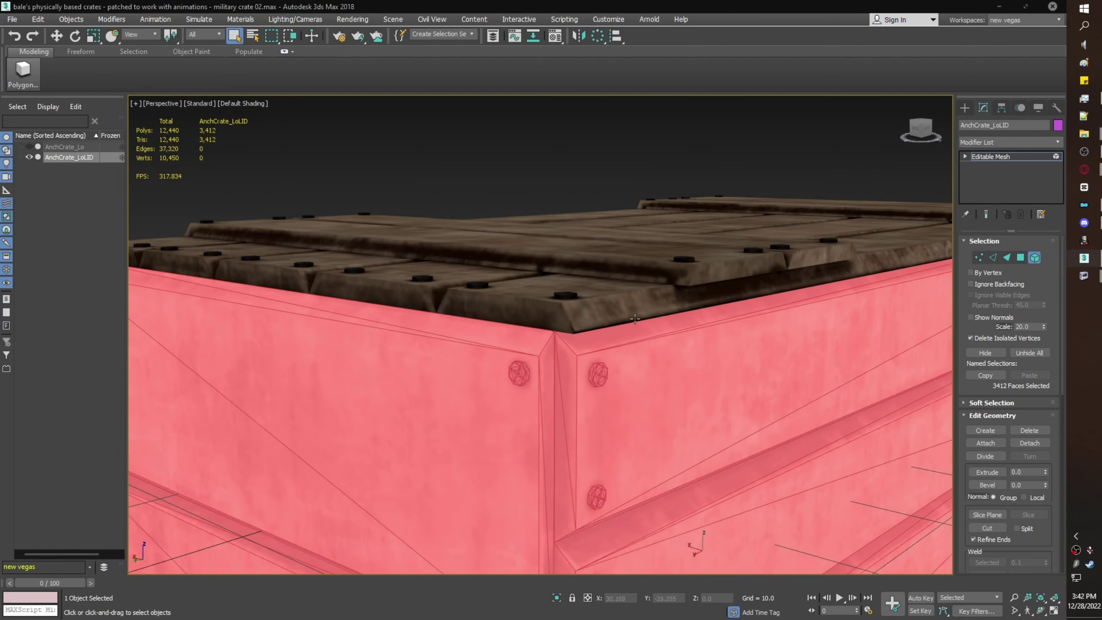
{"action": "key", "text": "Delete"}
{"action": "middle_click_drag", "start_coordinate": [583, 353], "coordinate": [506, 289], "text": "alt"}
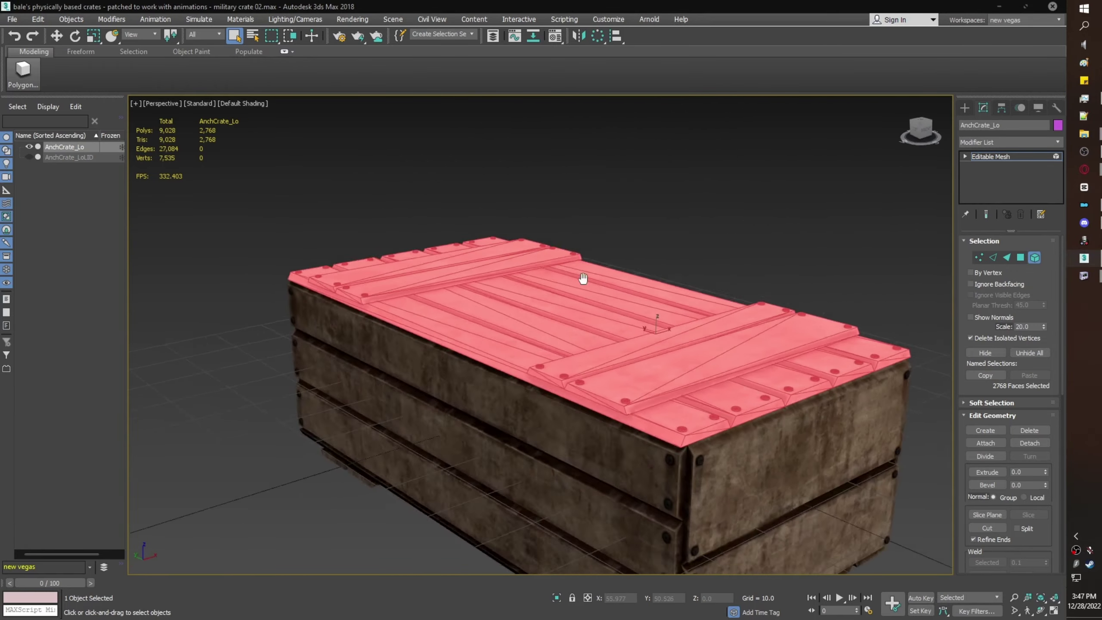
Delete the lid planks and their nails from AnchCrate_Lo, keeping only the box body.
{"action": "middle_click_drag", "start_coordinate": [581, 278], "coordinate": [532, 283], "text": "alt"}
{"action": "scroll", "coordinate": [581, 353], "scroll_direction": "up", "scroll_amount": 5}
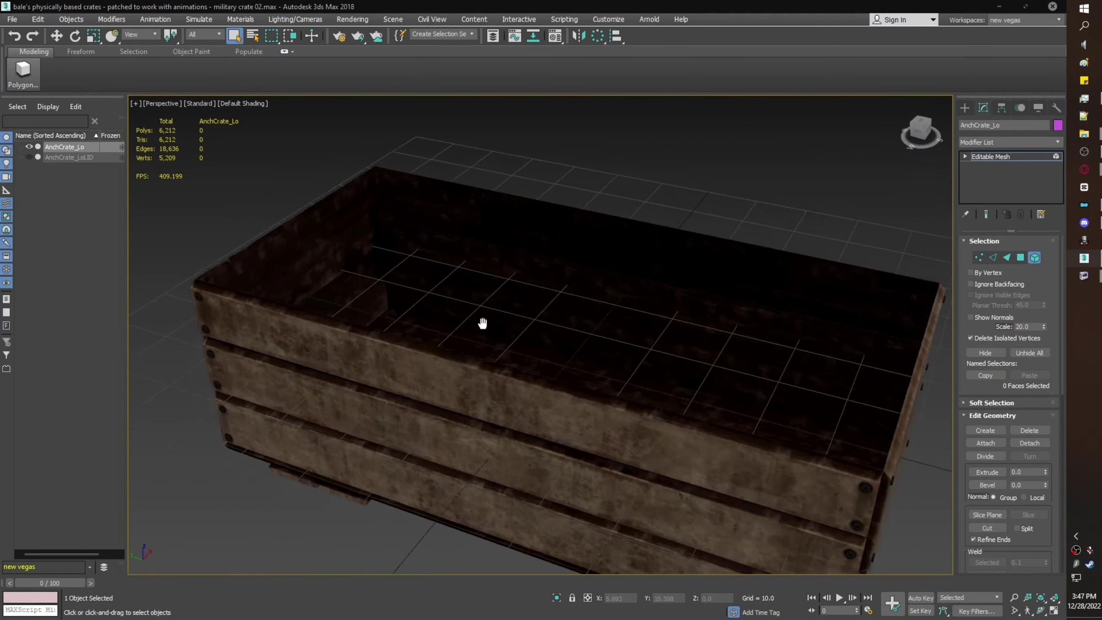
{"action": "middle_click_drag", "start_coordinate": [482, 323], "coordinate": [391, 349], "text": "alt"}
Select AnchCrate_LoLID and show AnchCrate_Lo together with it to check the assembled crate.
{"action": "left_click", "coordinate": [48, 157]}
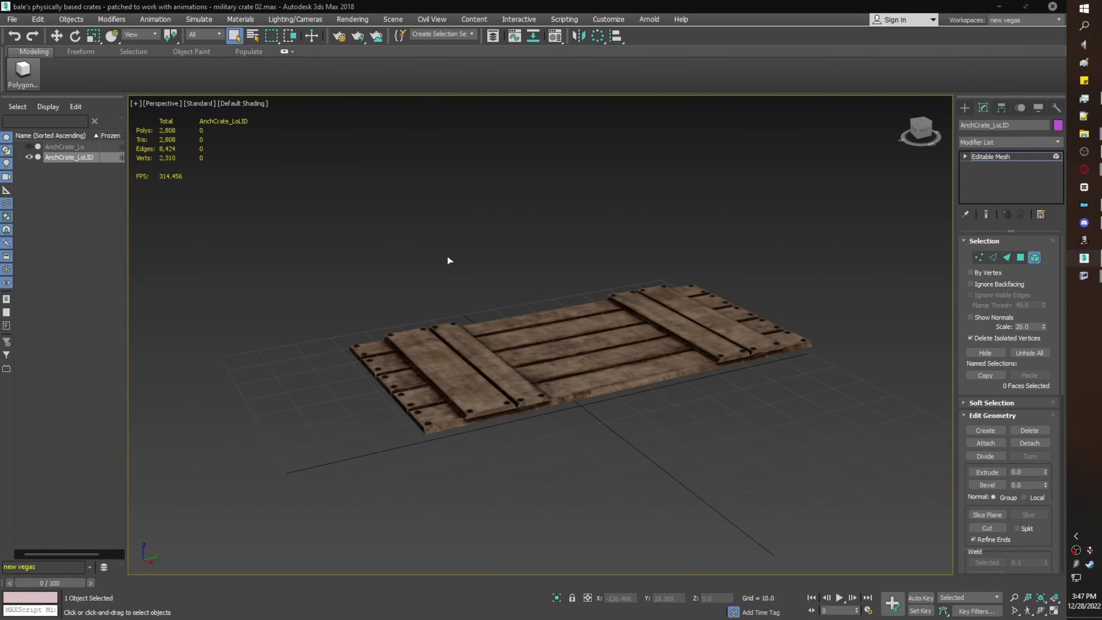
{"action": "middle_click_drag", "start_coordinate": [448, 261], "coordinate": [595, 304], "text": "alt"}
{"action": "left_click", "coordinate": [30, 147]}
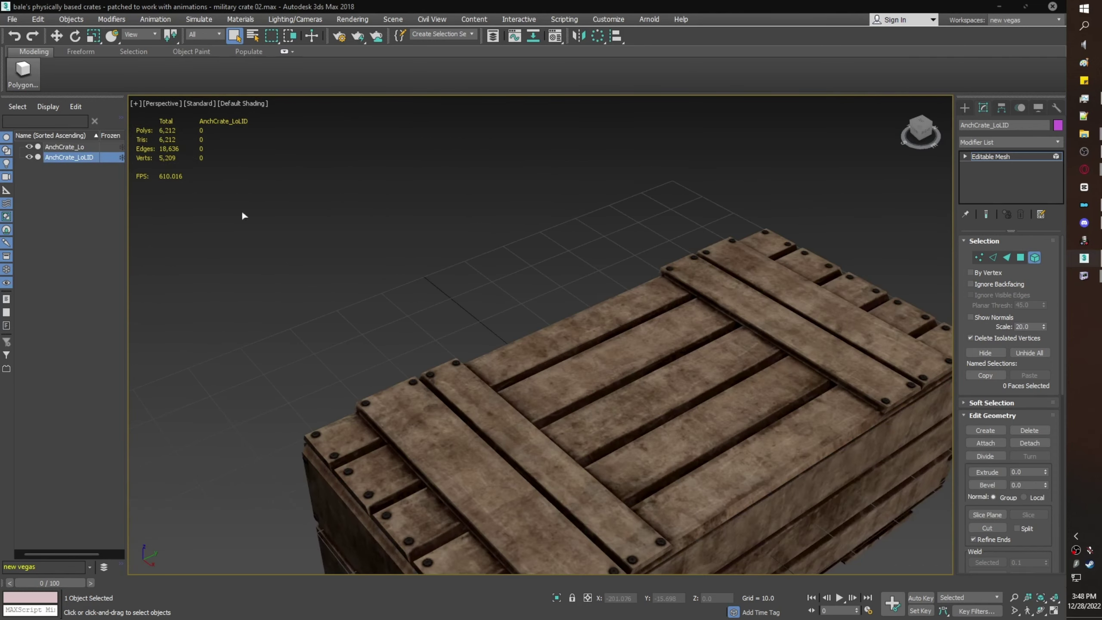
{"action": "middle_click_drag", "start_coordinate": [243, 215], "coordinate": [405, 227], "text": "alt"}
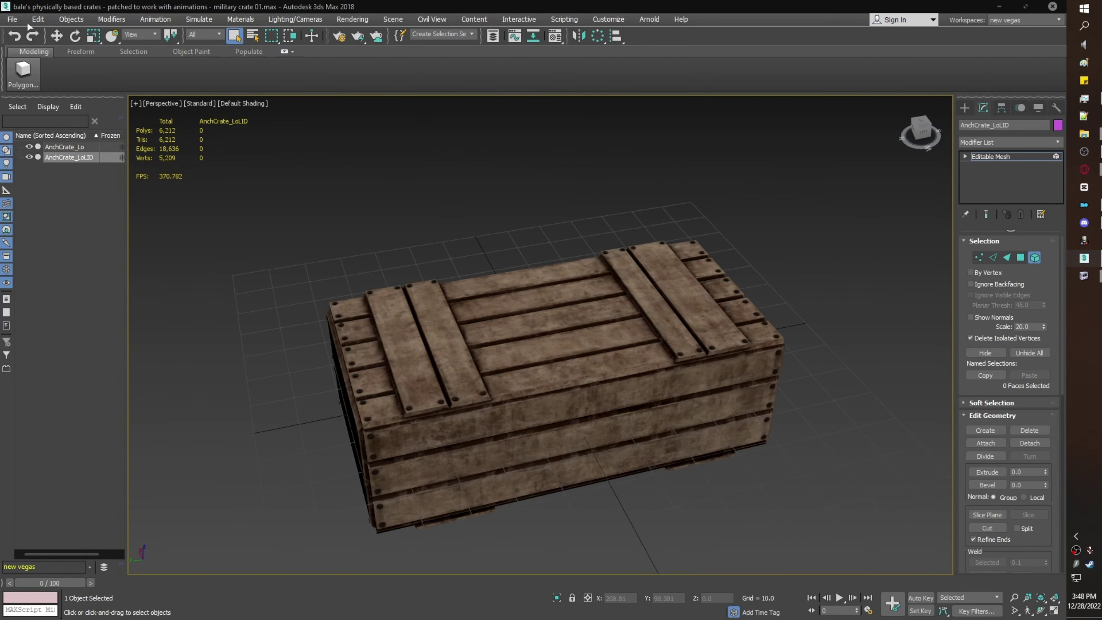
Export the scene as militarycrate01.nif with the Fallout NV settings, without animation, and BSFadeNode as root node type.
{"action": "left_click", "coordinate": [12, 19]}
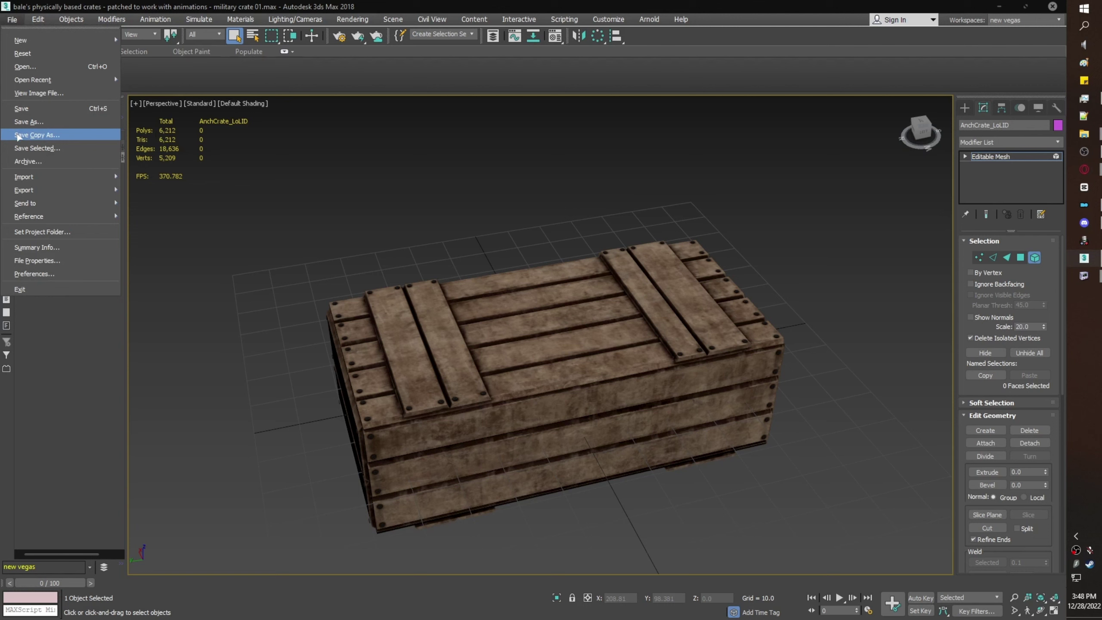
{"action": "mouse_move", "coordinate": [26, 191]}
{"action": "left_click", "coordinate": [151, 201]}
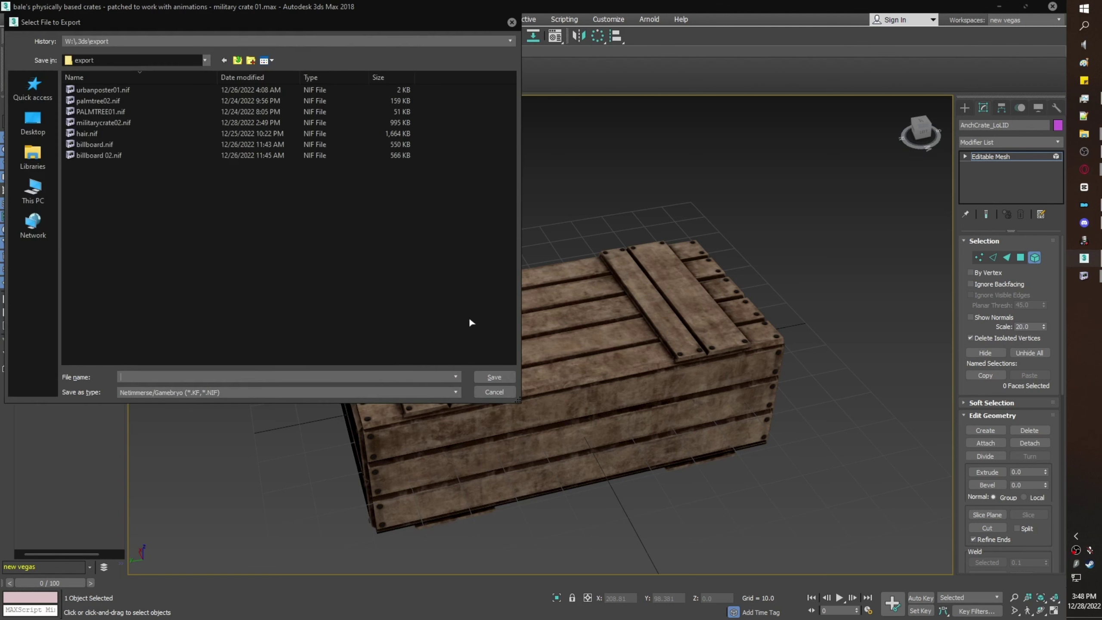
{"action": "left_click", "coordinate": [143, 123]}
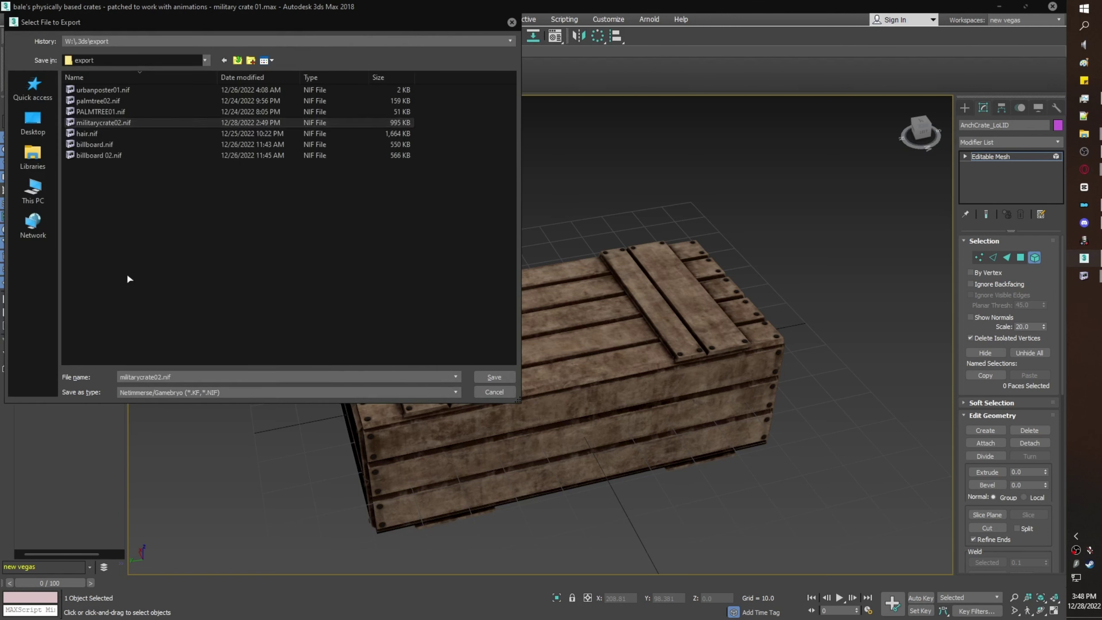
{"action": "left_click", "coordinate": [159, 379]}
{"action": "key", "text": "BackSpace"}
{"action": "type", "text": "1"}
{"action": "key", "text": "Return"}
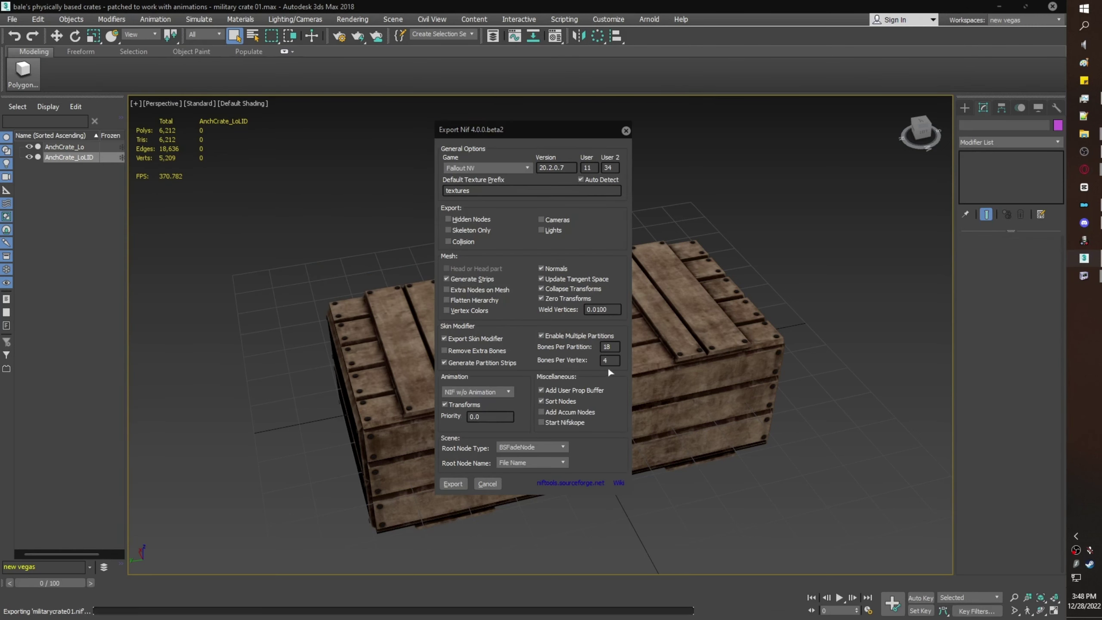
{"action": "left_click", "coordinate": [451, 484]}
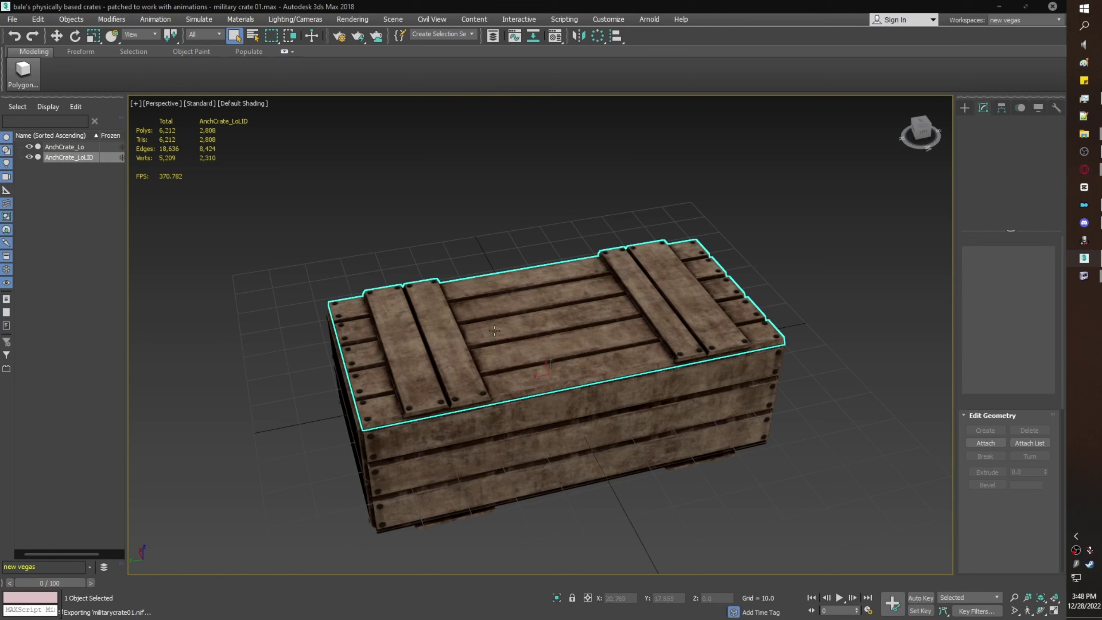
Switch to NifSkope with militarycrate01.nif and clear the Empty and Shadow_Frustum shader flags in the lid's BSShaderPPLightingProperty.
{"action": "left_click", "coordinate": [995, 5]}
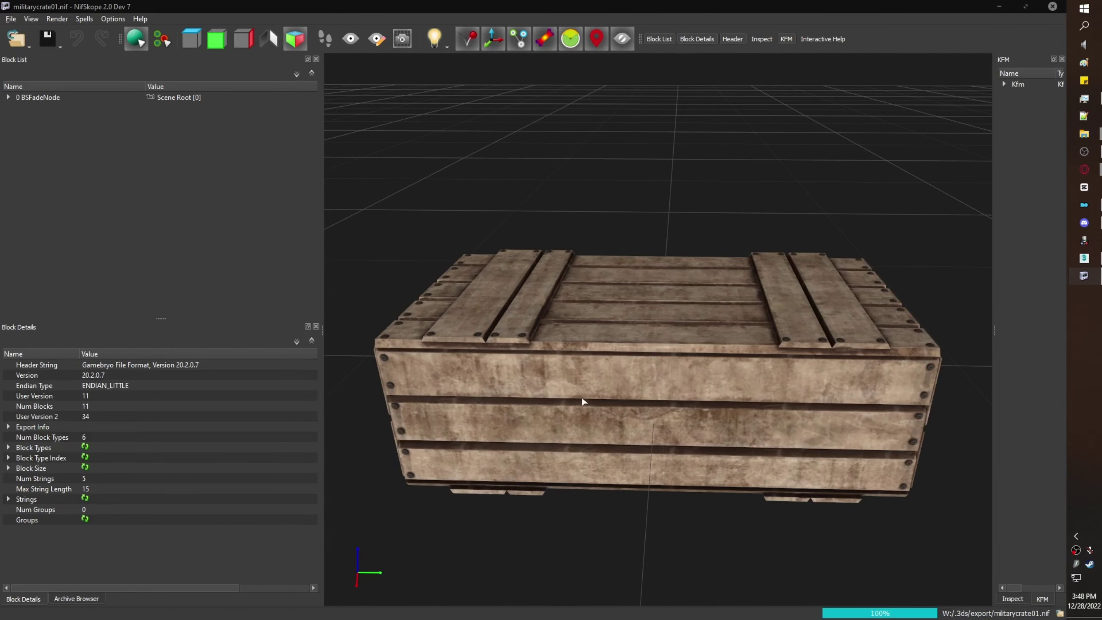
{"action": "left_click", "coordinate": [581, 397]}
{"action": "mouse_move", "coordinate": [566, 360]}
{"action": "left_mouse_down"}
{"action": "mouse_move", "coordinate": [649, 266]}
{"action": "mouse_move", "coordinate": [668, 324]}
{"action": "mouse_move", "coordinate": [582, 372]}
{"action": "left_mouse_up"}
{"action": "left_click", "coordinate": [591, 313]}
{"action": "mouse_move", "coordinate": [591, 314]}
{"action": "left_mouse_down"}
{"action": "mouse_move", "coordinate": [603, 304]}
{"action": "mouse_move", "coordinate": [612, 329]}
{"action": "mouse_move", "coordinate": [599, 326]}
{"action": "left_mouse_up"}
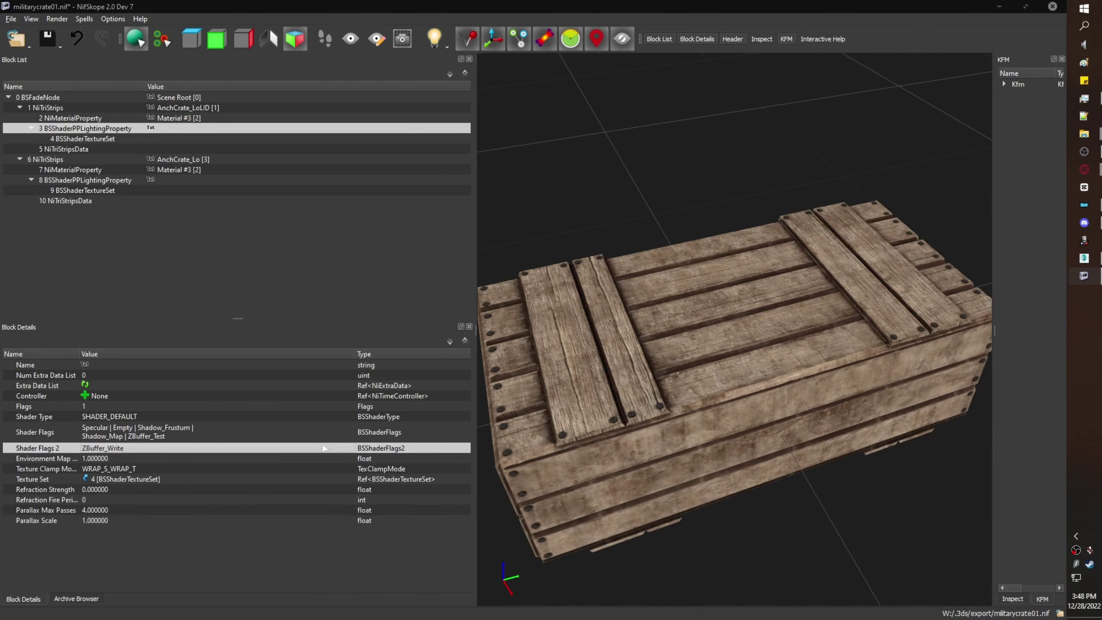
{"action": "double_click", "coordinate": [342, 429]}
{"action": "left_click", "coordinate": [343, 436]}
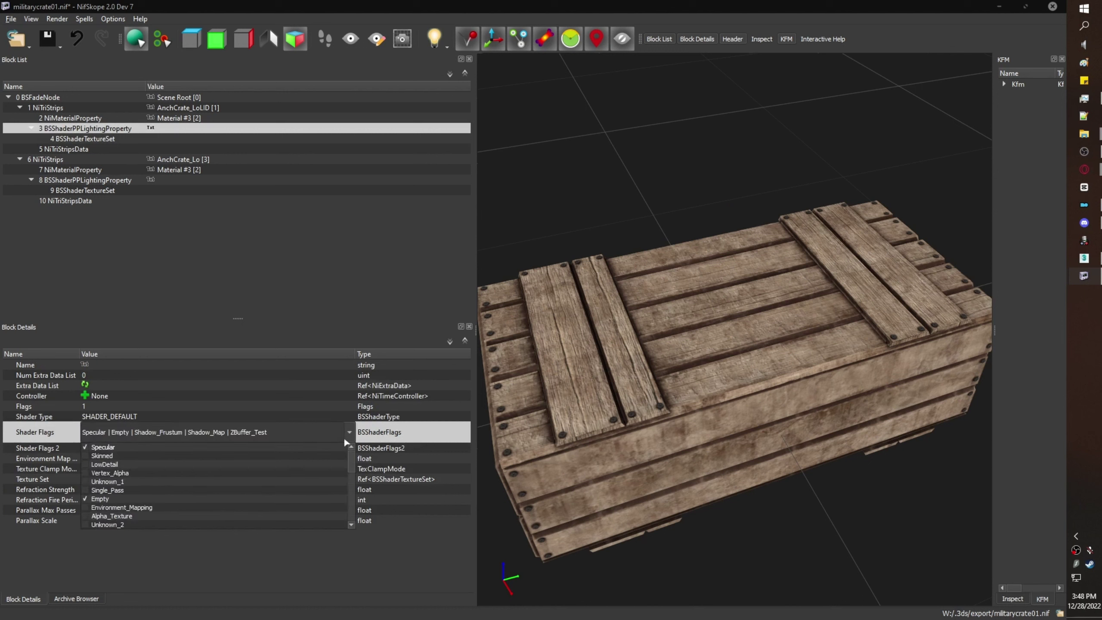
{"action": "left_click", "coordinate": [100, 499]}
{"action": "scroll", "coordinate": [103, 511], "scroll_direction": "down", "scroll_amount": 5}
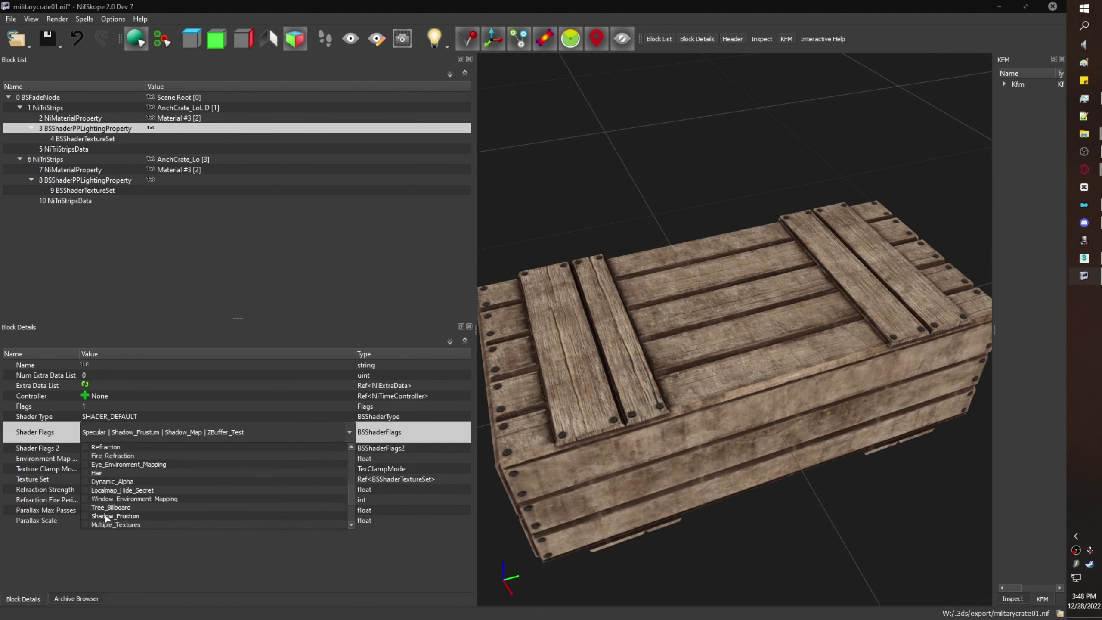
{"action": "left_click", "coordinate": [107, 516]}
{"action": "scroll", "coordinate": [107, 516], "scroll_direction": "down", "scroll_amount": 2}
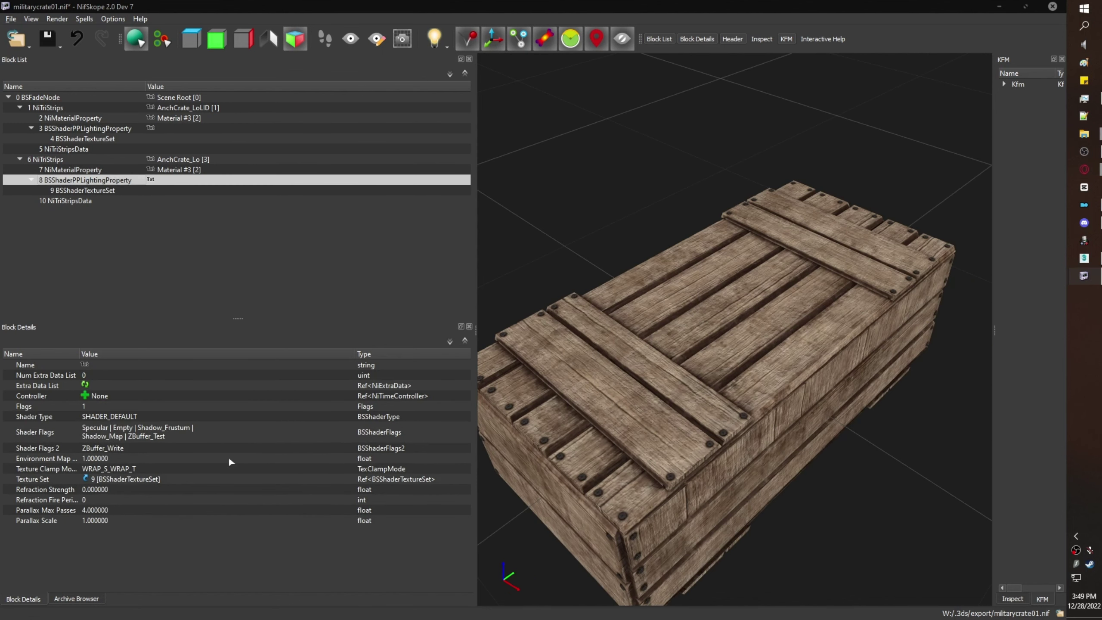
Open the shader flags of AnchCrate_Lo's BSShaderPPLightingProperty for editing.
{"action": "double_click", "coordinate": [263, 426]}
{"action": "left_click", "coordinate": [349, 432]}
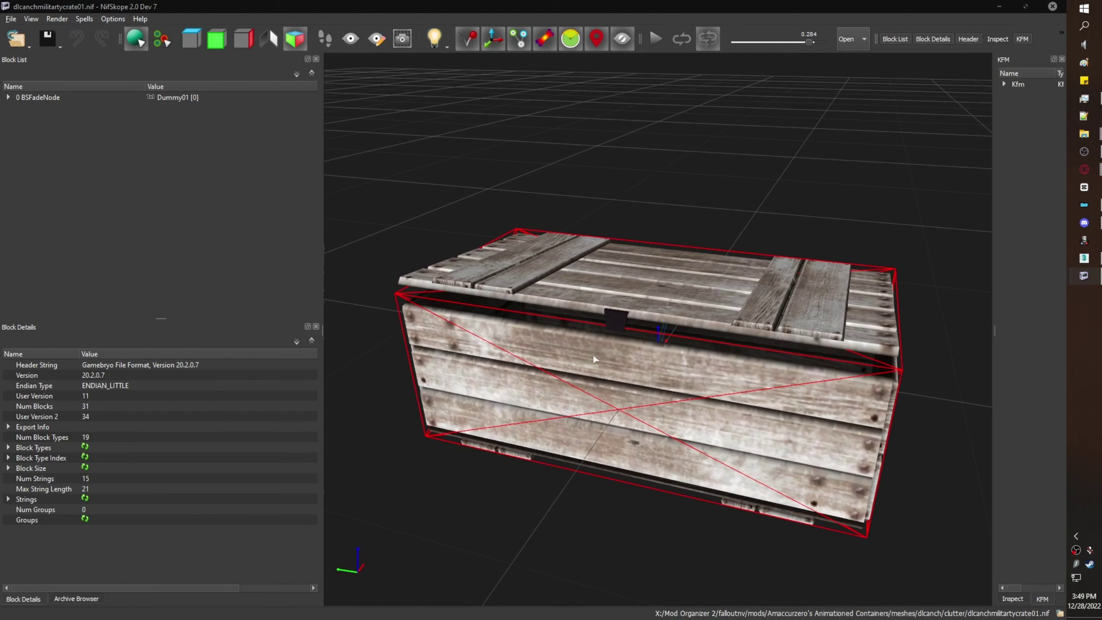
Play the Open animation in dlcanchmilitartycrate01.nif and inspect the original box body's shape under the DLC03WoodenCrate01 node.
{"action": "left_click", "coordinate": [651, 41]}
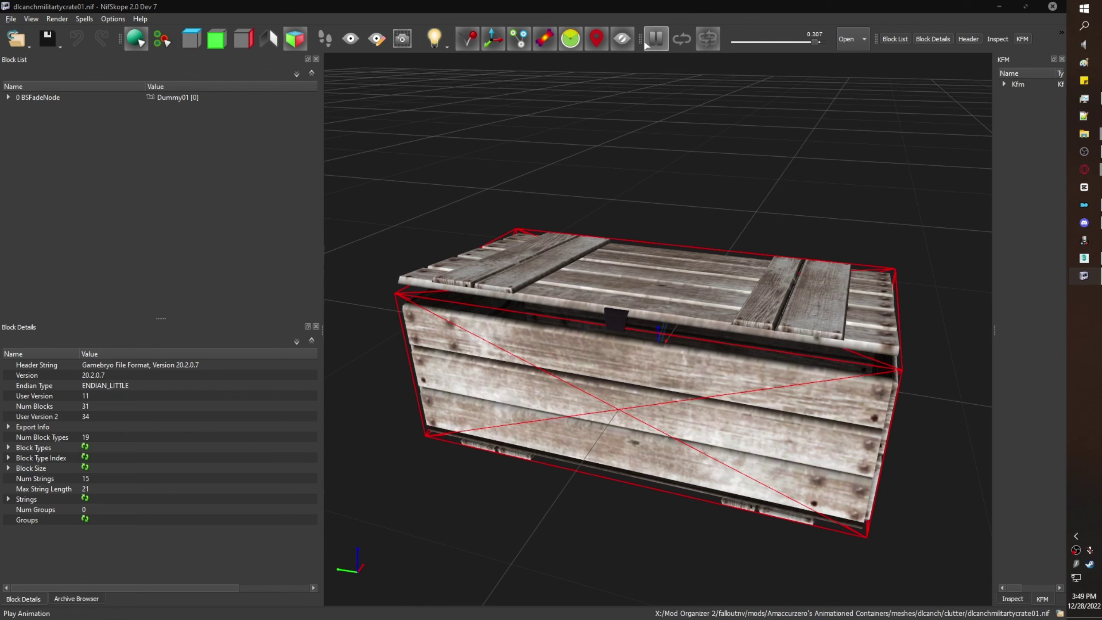
{"action": "left_click", "coordinate": [651, 43]}
{"action": "left_click", "coordinate": [599, 349]}
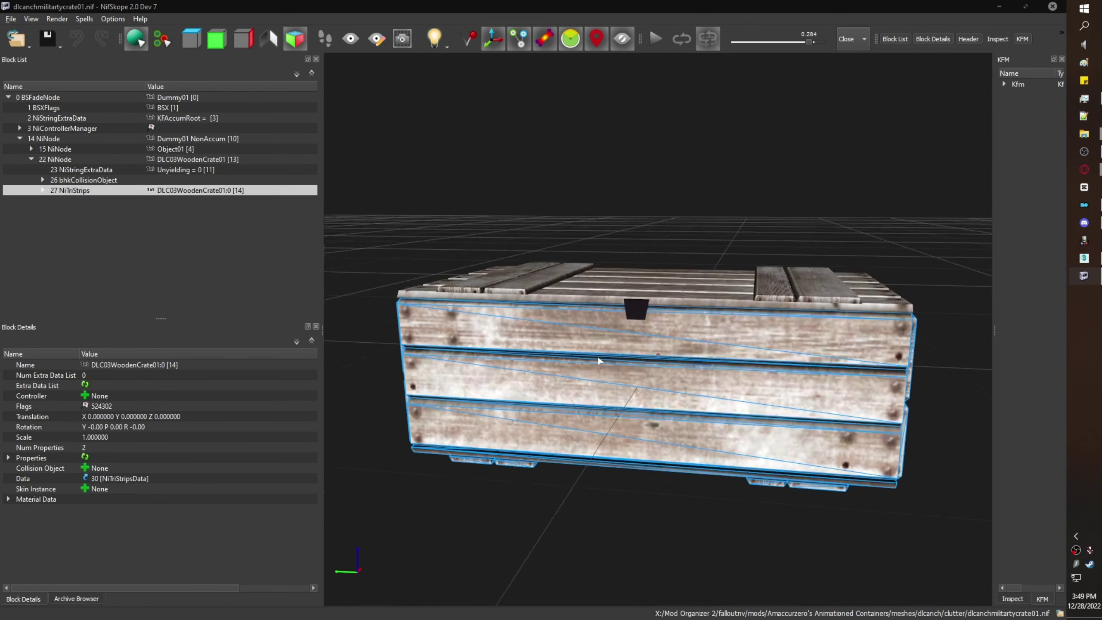
{"action": "left_click", "coordinate": [43, 190]}
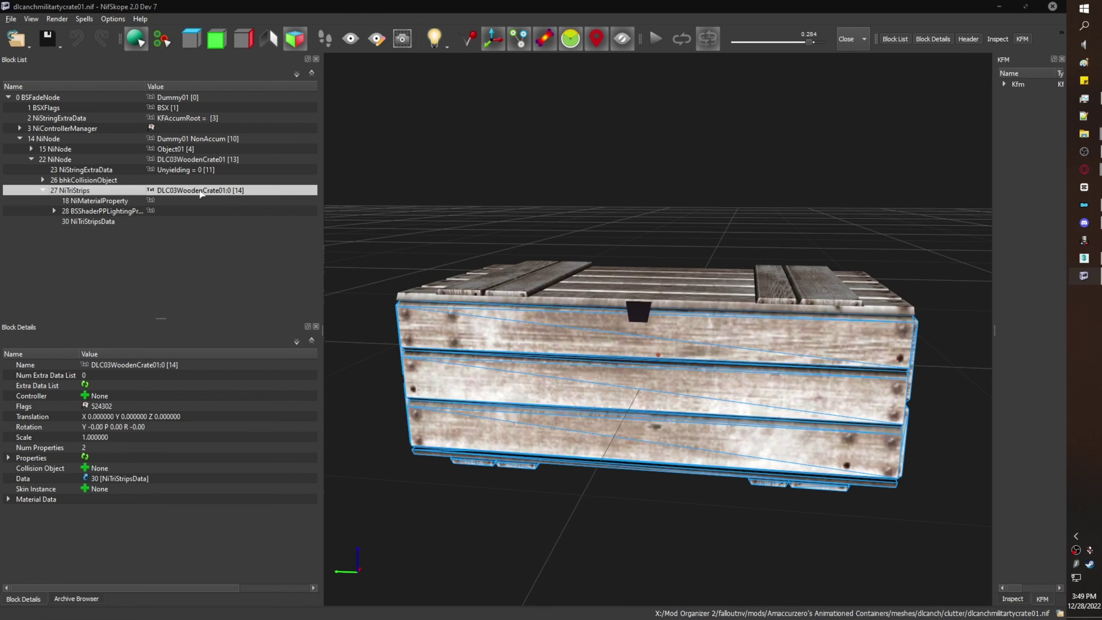
{"action": "left_click", "coordinate": [230, 160]}
Switch to militarycrate01.nif and copy the AnchCrate_Lo box body branch.
{"action": "key", "text": "alt+Tab"}
{"action": "left_click_drag", "start_coordinate": [653, 207], "coordinate": [671, 249]}
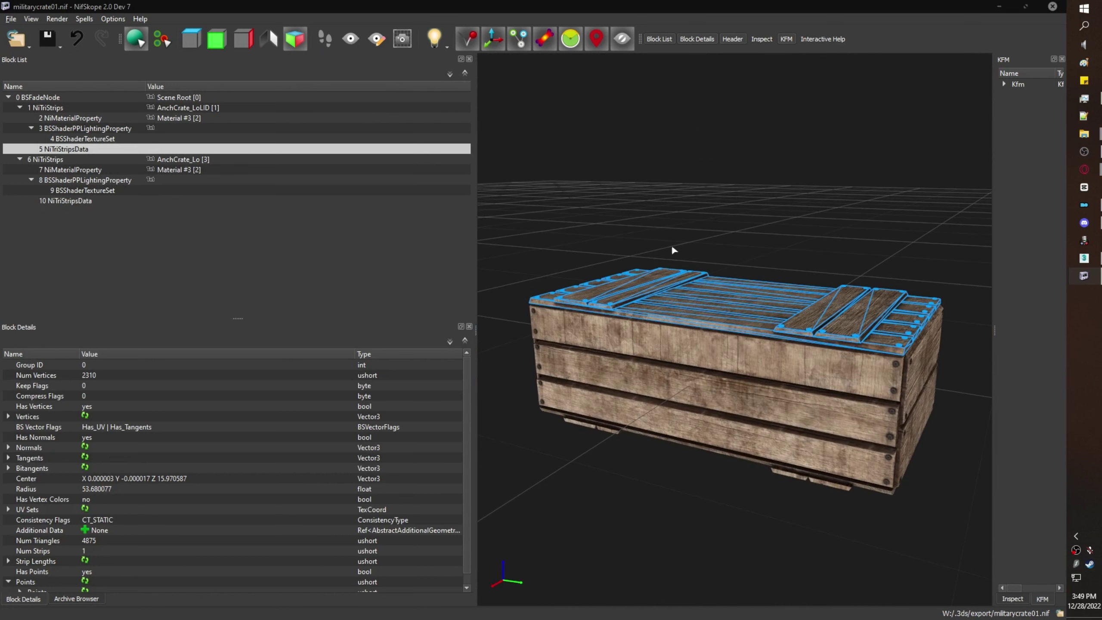
{"action": "left_click", "coordinate": [697, 404]}
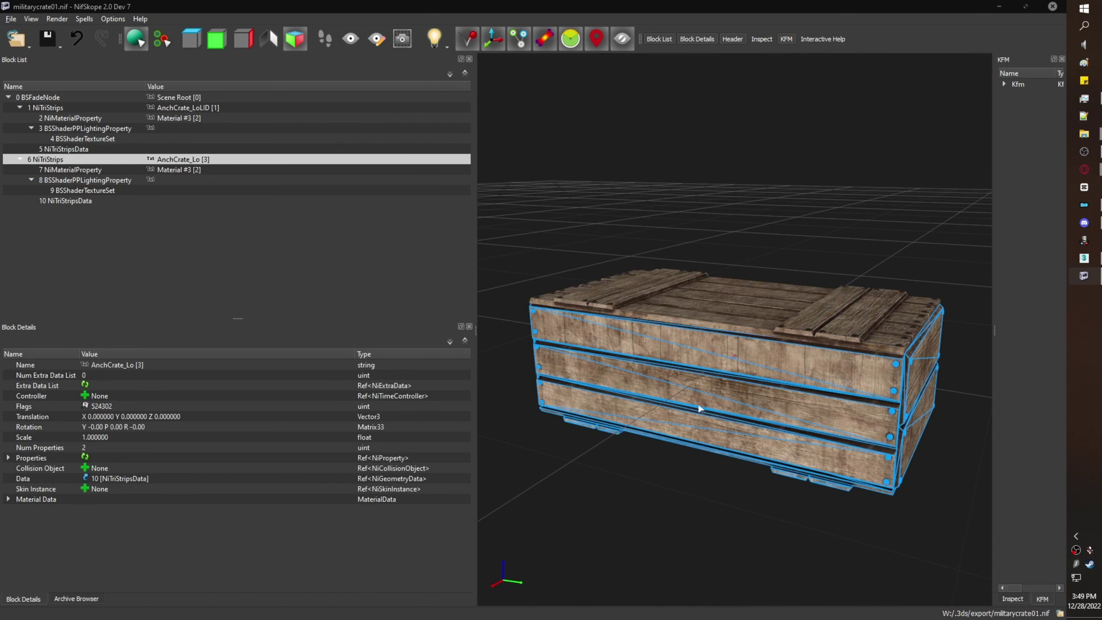
{"action": "right_click", "coordinate": [74, 159]}
{"action": "mouse_move", "coordinate": [160, 181]}
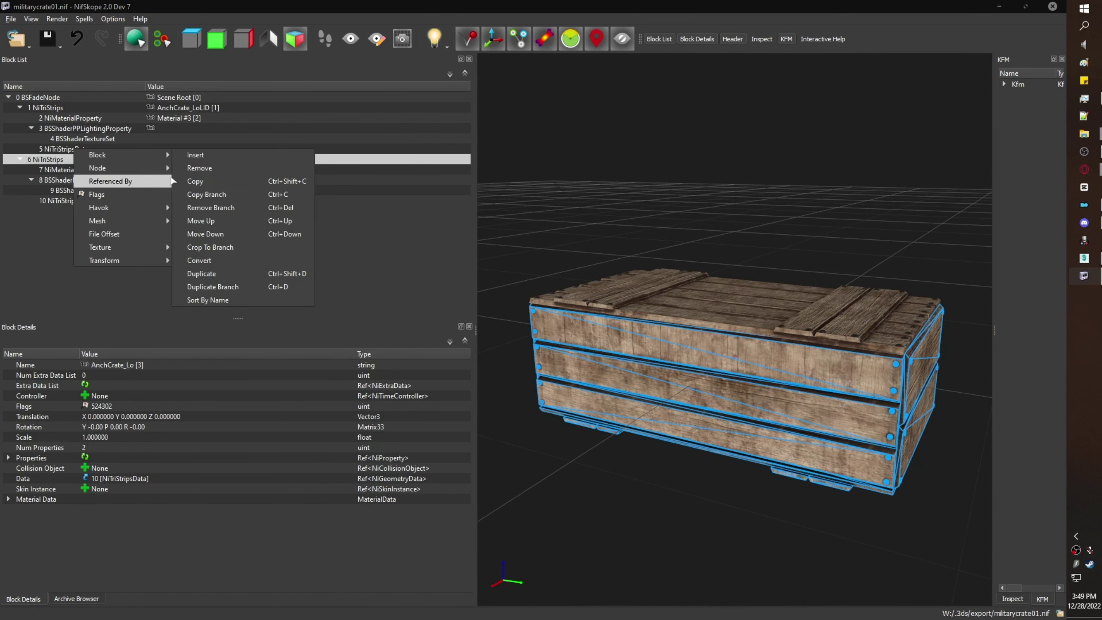
{"action": "left_click", "coordinate": [281, 197]}
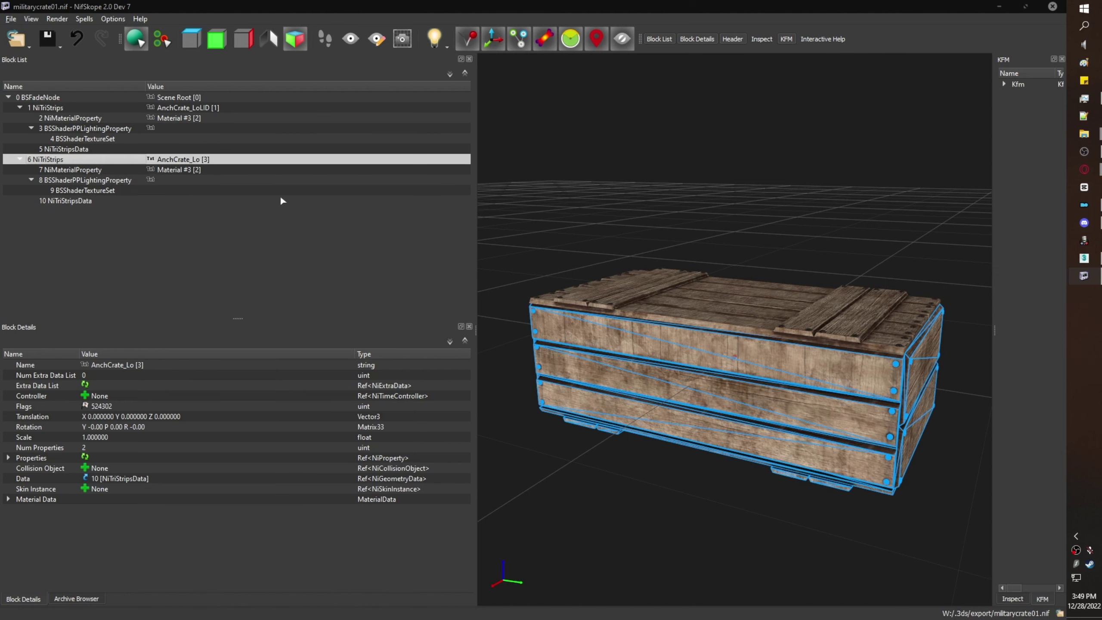
Return to dlcanchmilitartycrate01.nif and paste the copied body branch into the DLC03WoodenCrate01 node.
{"action": "left_click_drag", "start_coordinate": [277, 6], "coordinate": [0, 149]}
{"action": "left_click", "coordinate": [403, 315]}
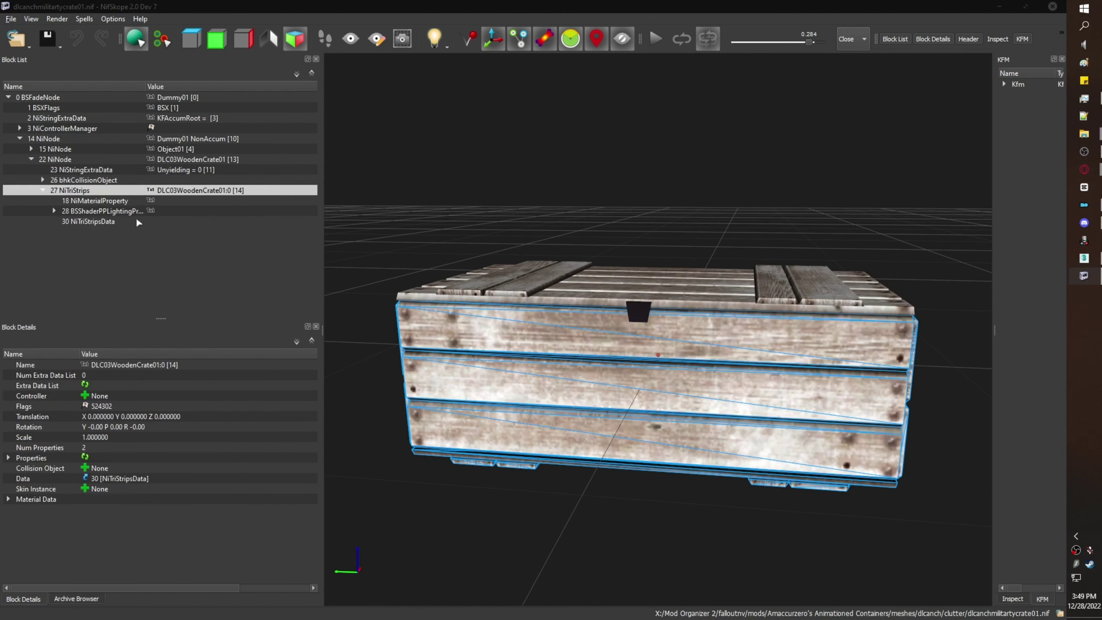
{"action": "left_click", "coordinate": [86, 160]}
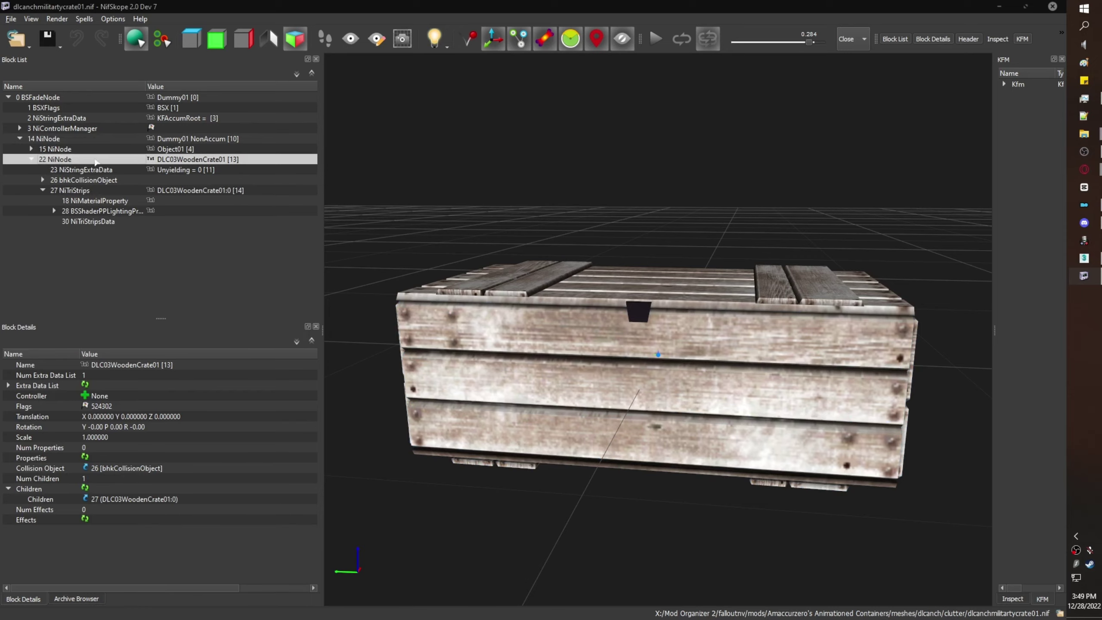
{"action": "right_click", "coordinate": [95, 161]}
{"action": "mouse_move", "coordinate": [187, 156]}
{"action": "left_click", "coordinate": [236, 205]}
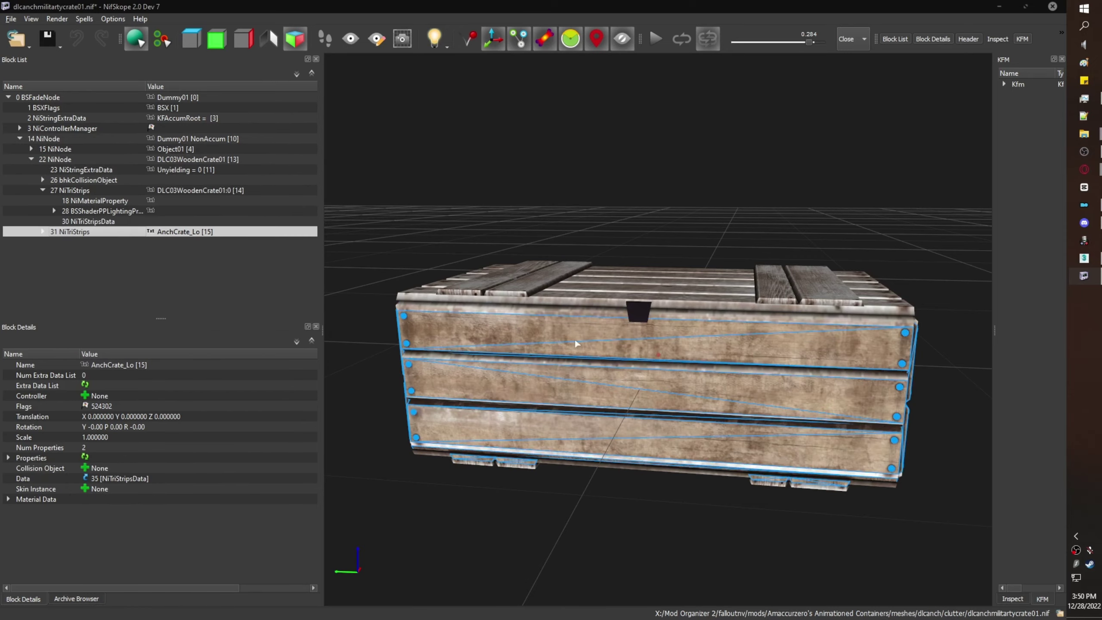
{"action": "left_click_drag", "start_coordinate": [574, 338], "coordinate": [531, 343]}
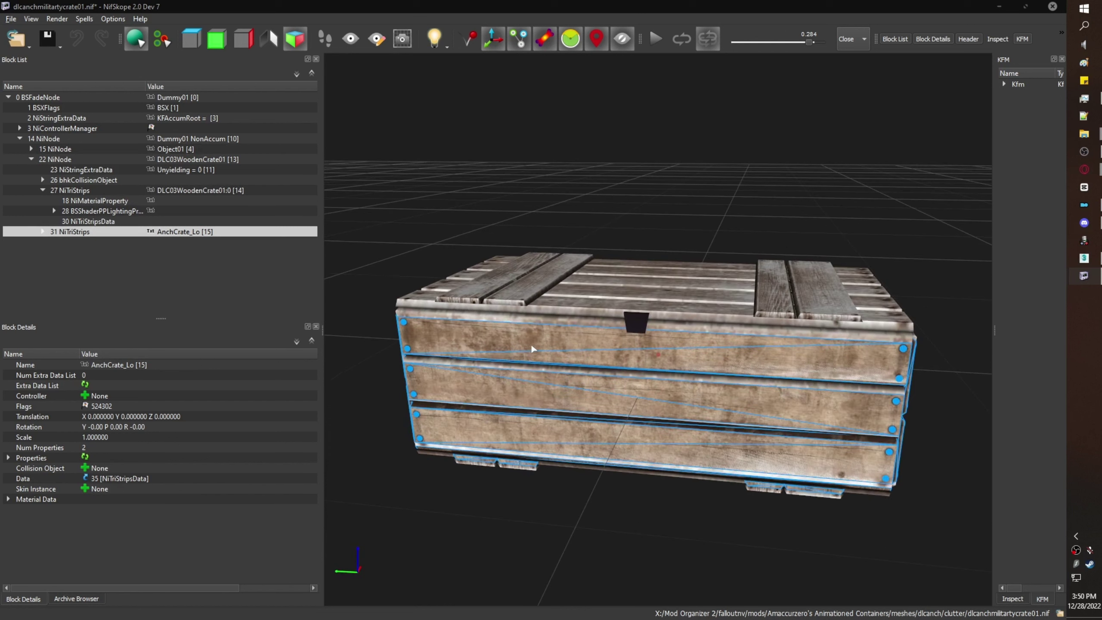
Remove the original DLC03WoodenCrate01:0 body branch and play the Close animation to check the replaced box.
{"action": "left_click", "coordinate": [120, 194]}
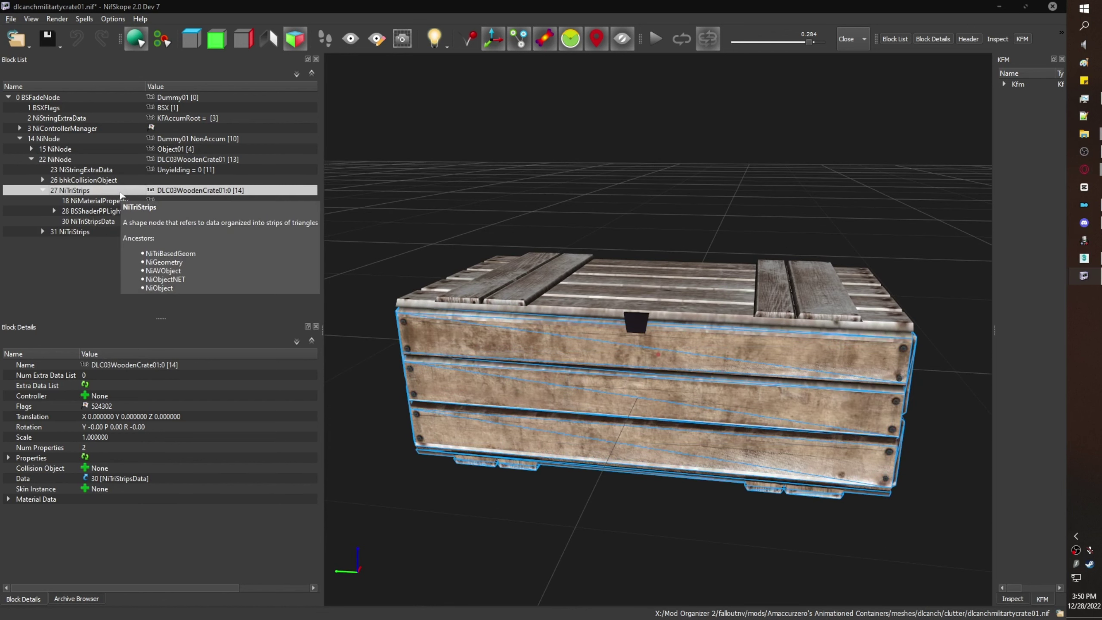
{"action": "right_click", "coordinate": [121, 183]}
{"action": "mouse_move", "coordinate": [143, 187]}
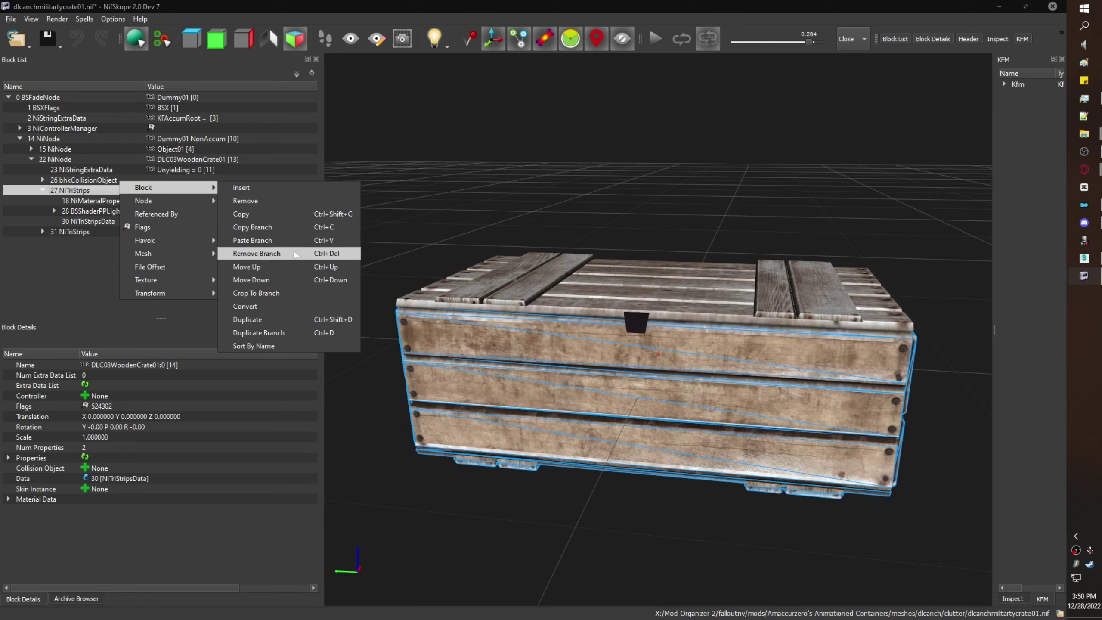
{"action": "left_click", "coordinate": [295, 253]}
{"action": "left_click_drag", "start_coordinate": [608, 269], "coordinate": [614, 330]}
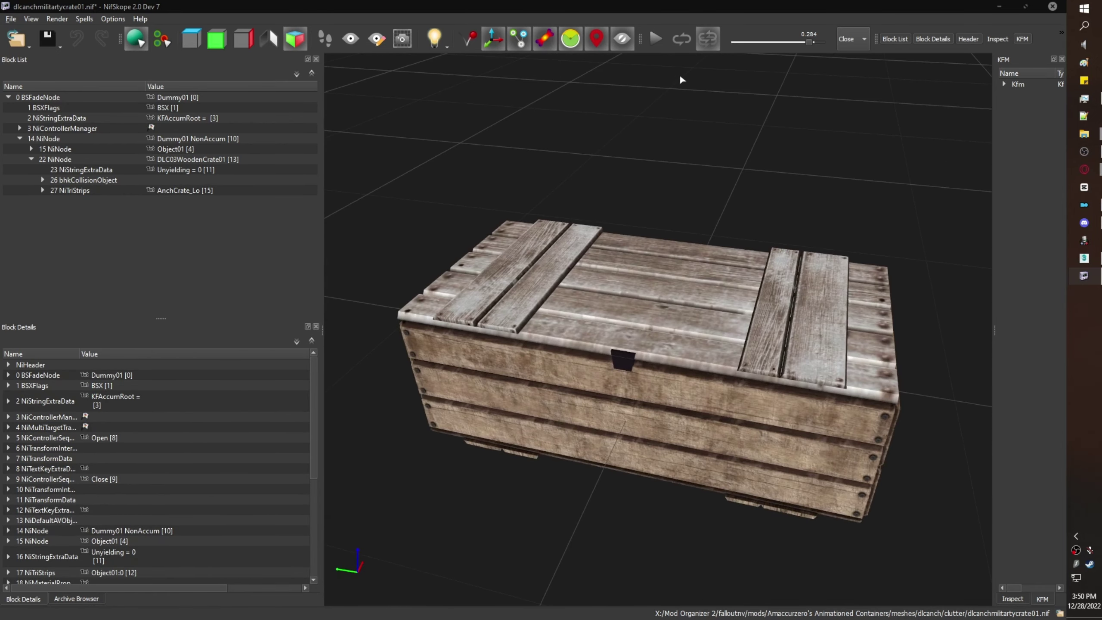
{"action": "left_click", "coordinate": [656, 39]}
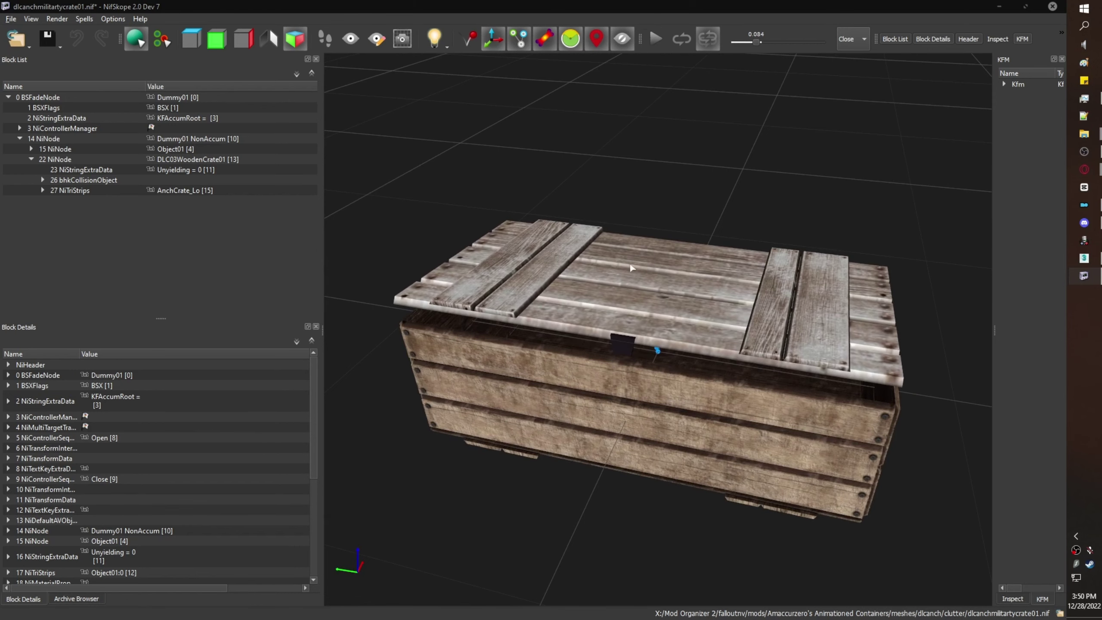
Copy the AnchCrate_LoLID lid branch from militarycrate01.nif.
{"action": "left_click", "coordinate": [622, 248]}
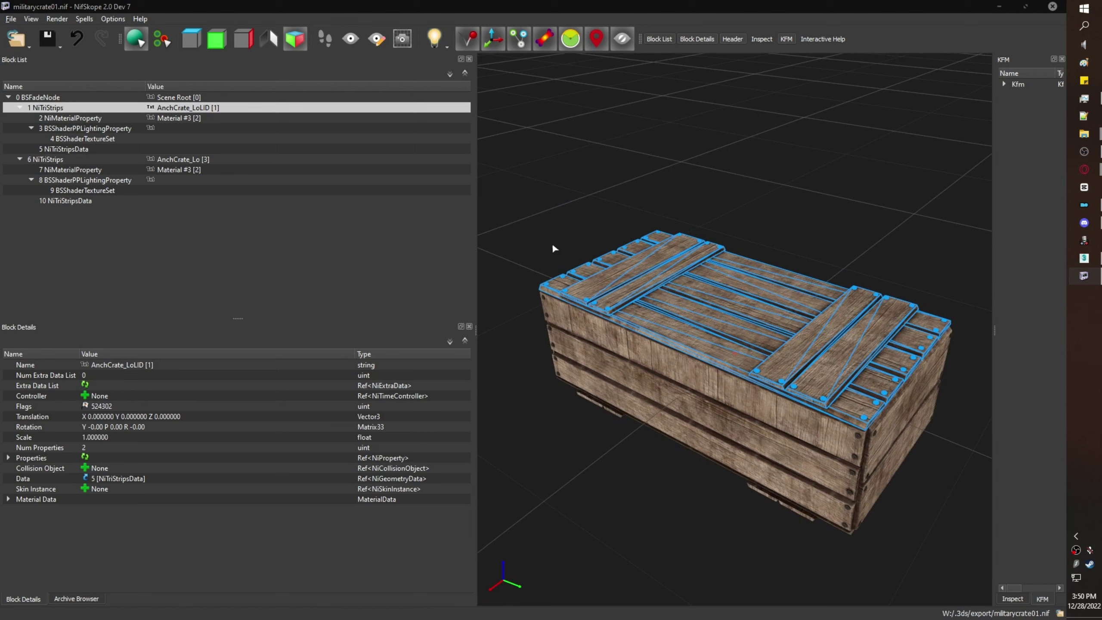
{"action": "right_click", "coordinate": [186, 102]}
{"action": "mouse_move", "coordinate": [202, 111]}
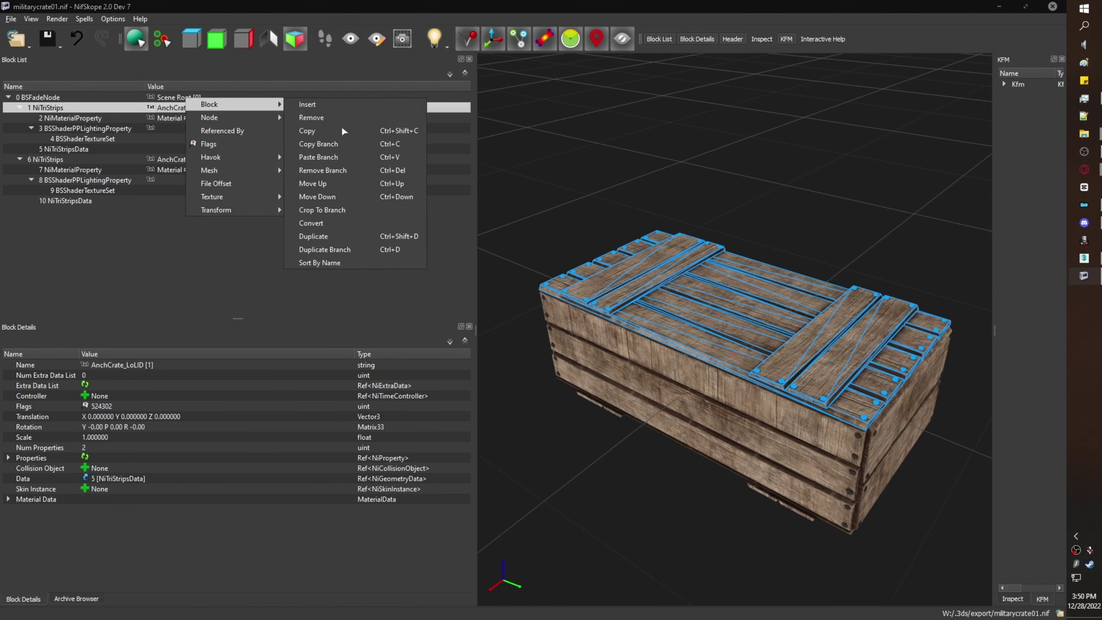
{"action": "left_click", "coordinate": [344, 139]}
{"action": "left_click_drag", "start_coordinate": [369, 6], "coordinate": [0, 187]}
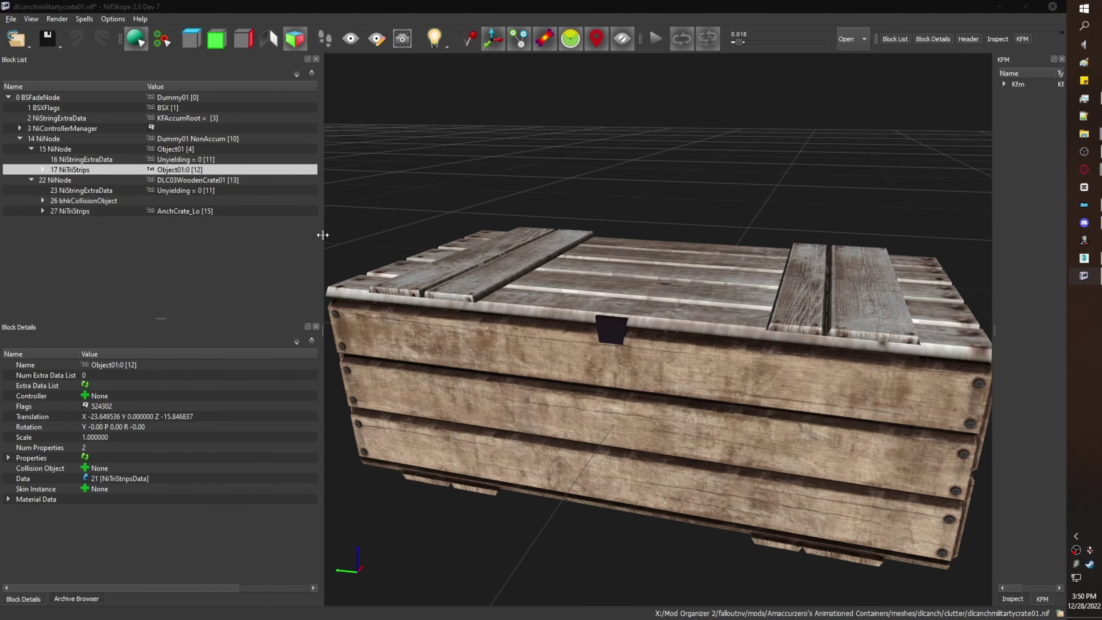
Paste the copied lid branch into the Object01 node of dlcanchmilitartycrate01.nif.
{"action": "mouse_move", "coordinate": [506, 235]}
{"action": "left_mouse_down"}
{"action": "mouse_move", "coordinate": [541, 223]}
{"action": "mouse_move", "coordinate": [506, 256]}
{"action": "left_mouse_up"}
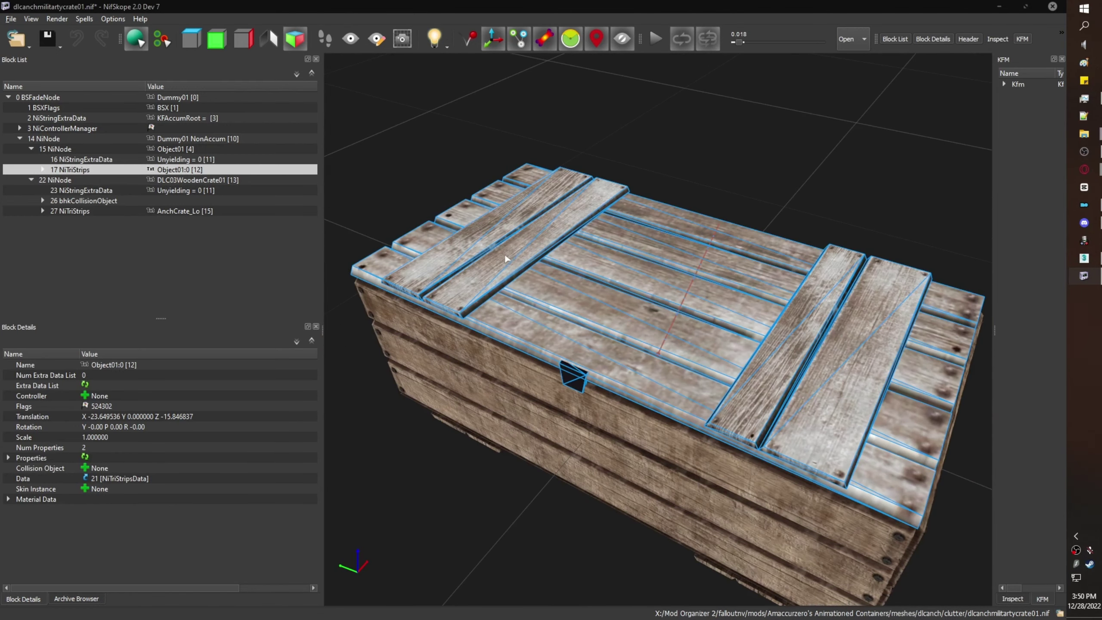
{"action": "left_click", "coordinate": [68, 159]}
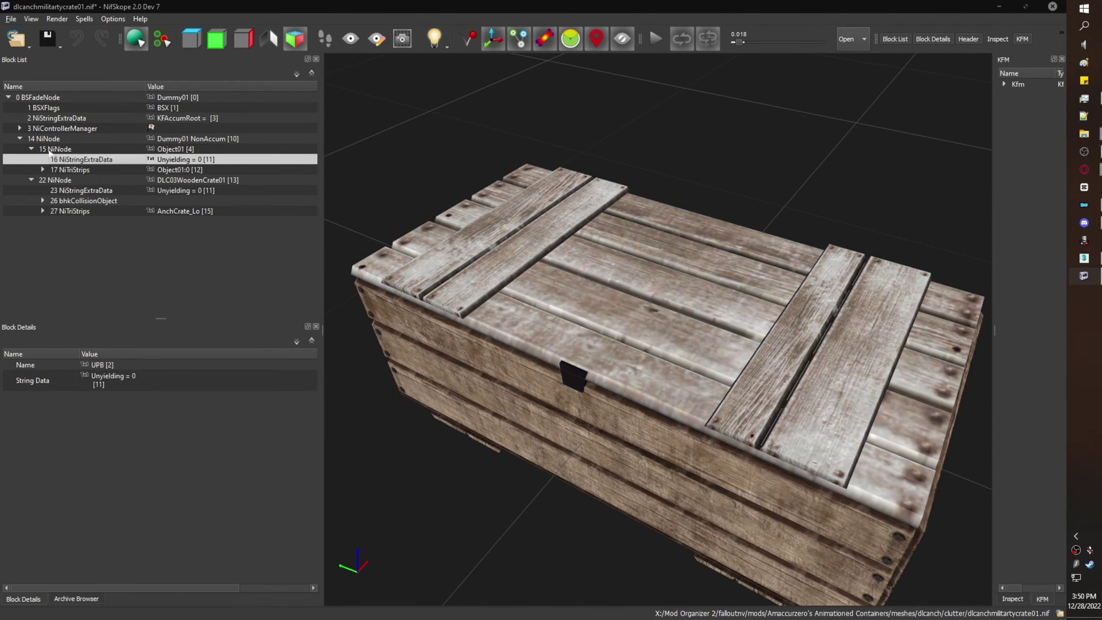
{"action": "right_click", "coordinate": [75, 149]}
{"action": "mouse_move", "coordinate": [130, 142]}
{"action": "left_click", "coordinate": [269, 194]}
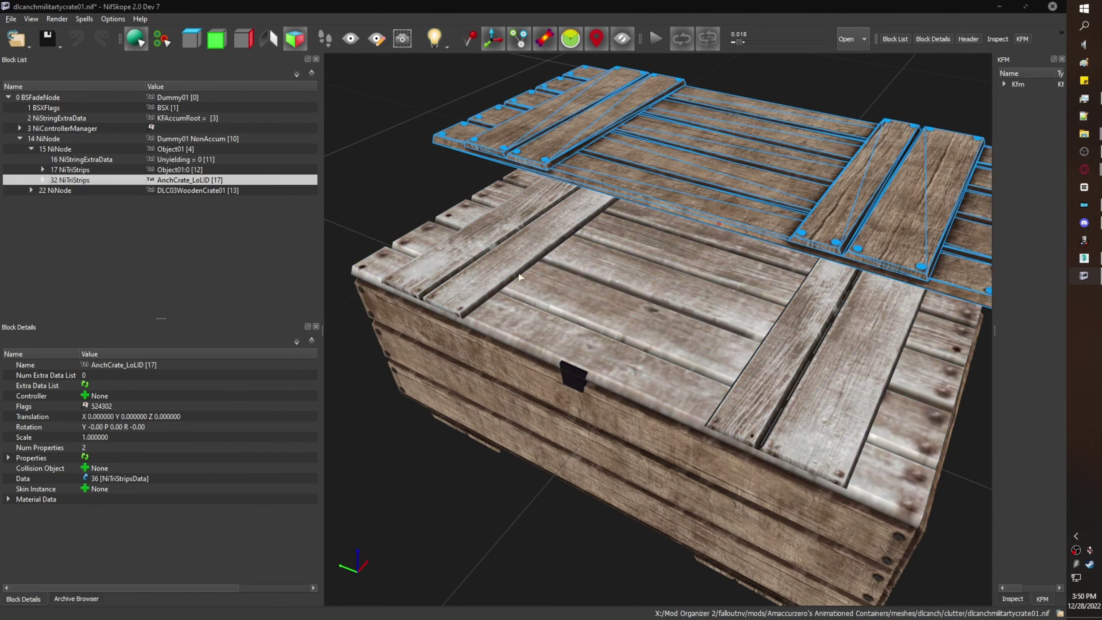
{"action": "left_click_drag", "start_coordinate": [599, 261], "coordinate": [668, 263]}
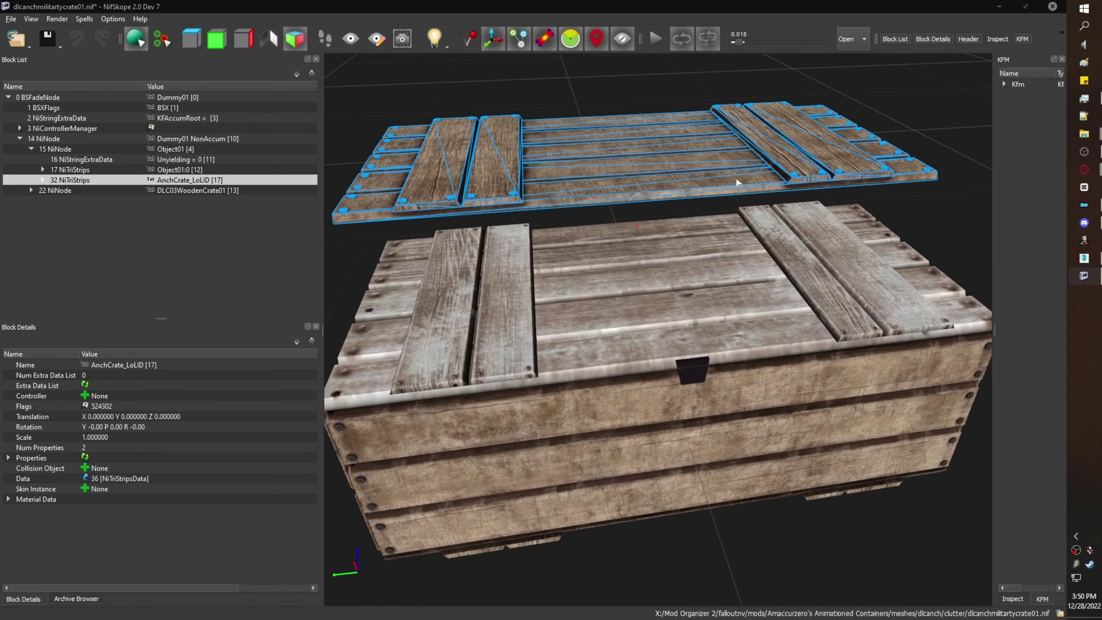
Open the transform editors of AnchCrate_LoLID and the original lid Object01:0 side by side.
{"action": "right_click_drag", "start_coordinate": [761, 186], "coordinate": [754, 174]}
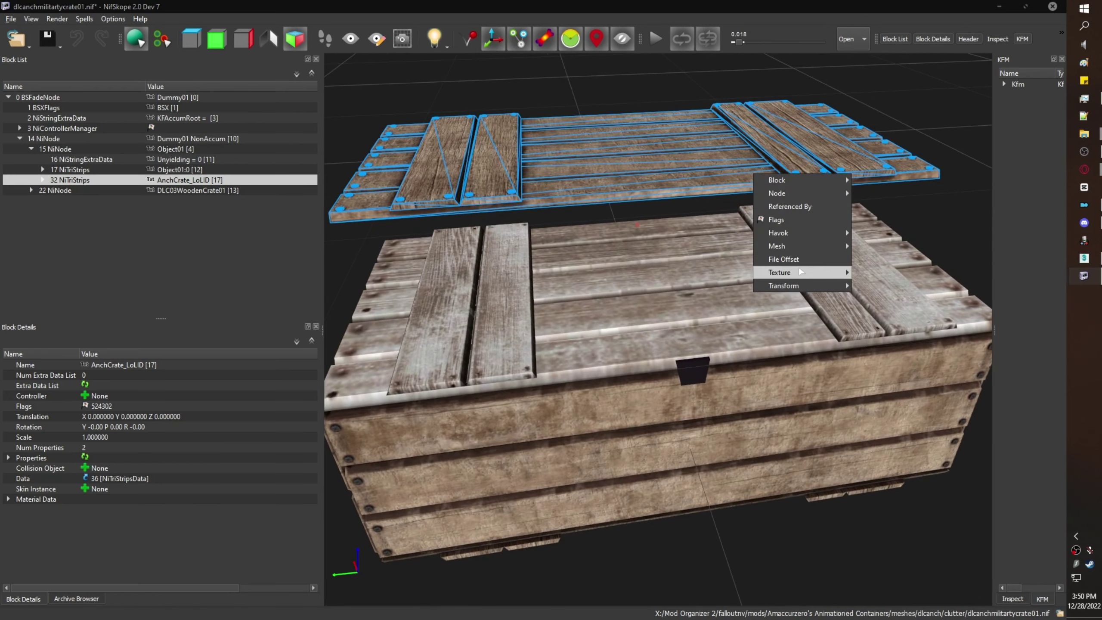
{"action": "mouse_move", "coordinate": [831, 286]}
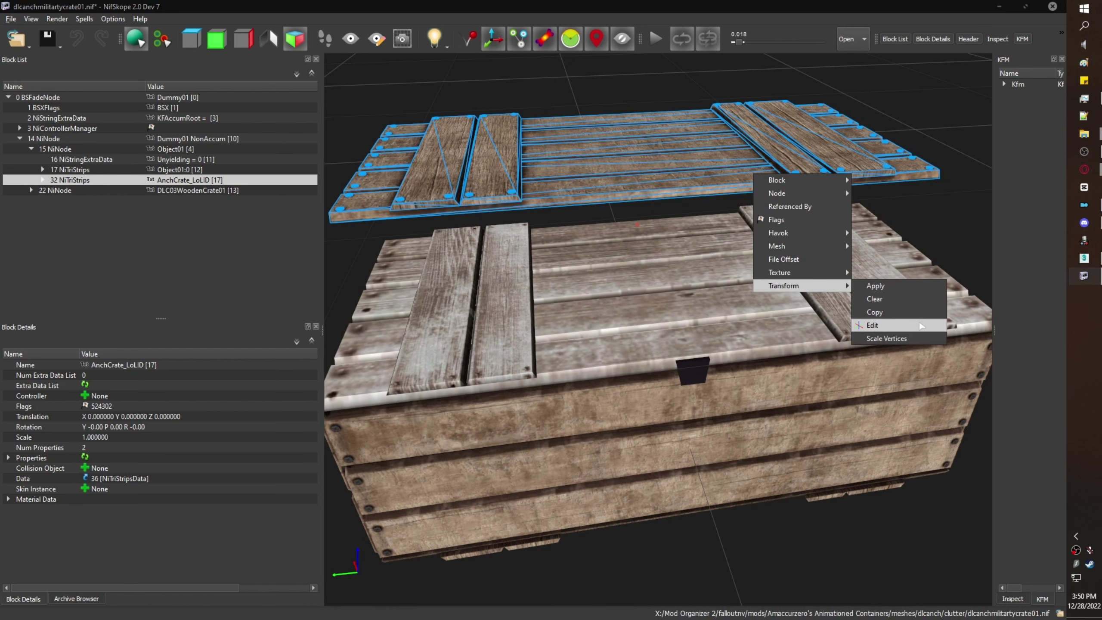
{"action": "left_click", "coordinate": [883, 330]}
{"action": "left_click_drag", "start_coordinate": [718, 291], "coordinate": [878, 412]}
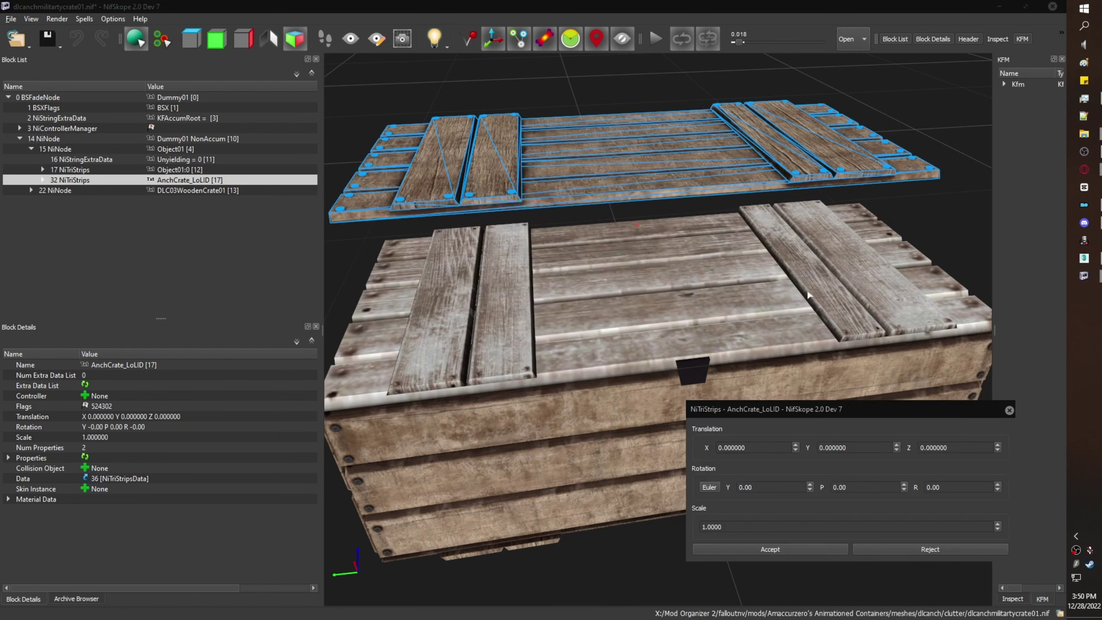
{"action": "middle_click_drag", "start_coordinate": [777, 366], "coordinate": [628, 270]}
{"action": "right_click", "coordinate": [630, 274]}
{"action": "left_click", "coordinate": [605, 235]}
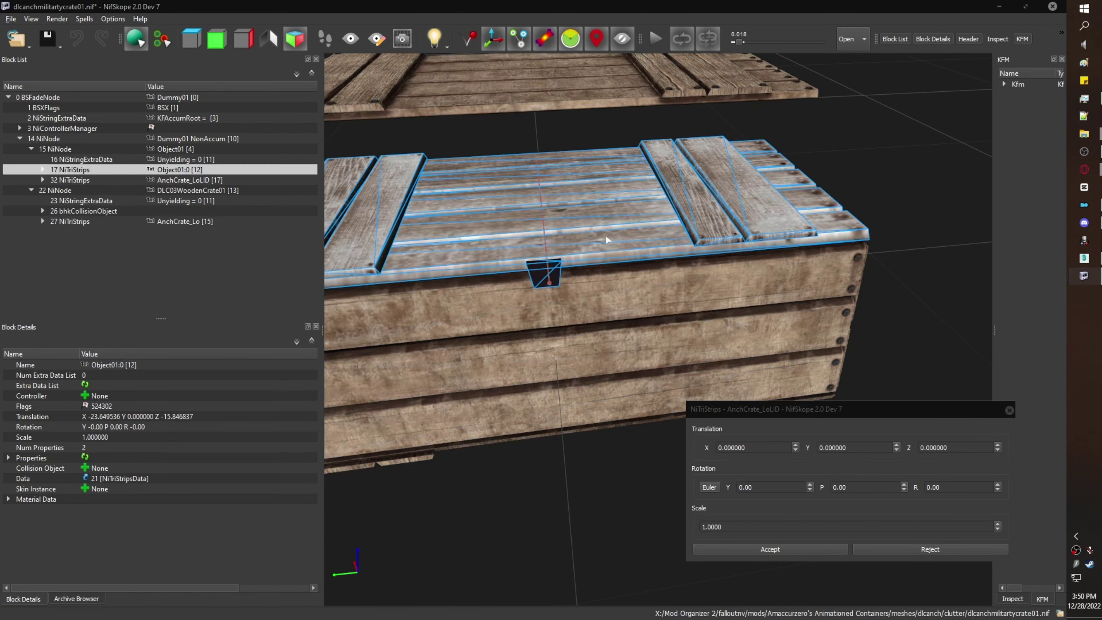
{"action": "right_click", "coordinate": [606, 235]}
{"action": "mouse_move", "coordinate": [669, 341]}
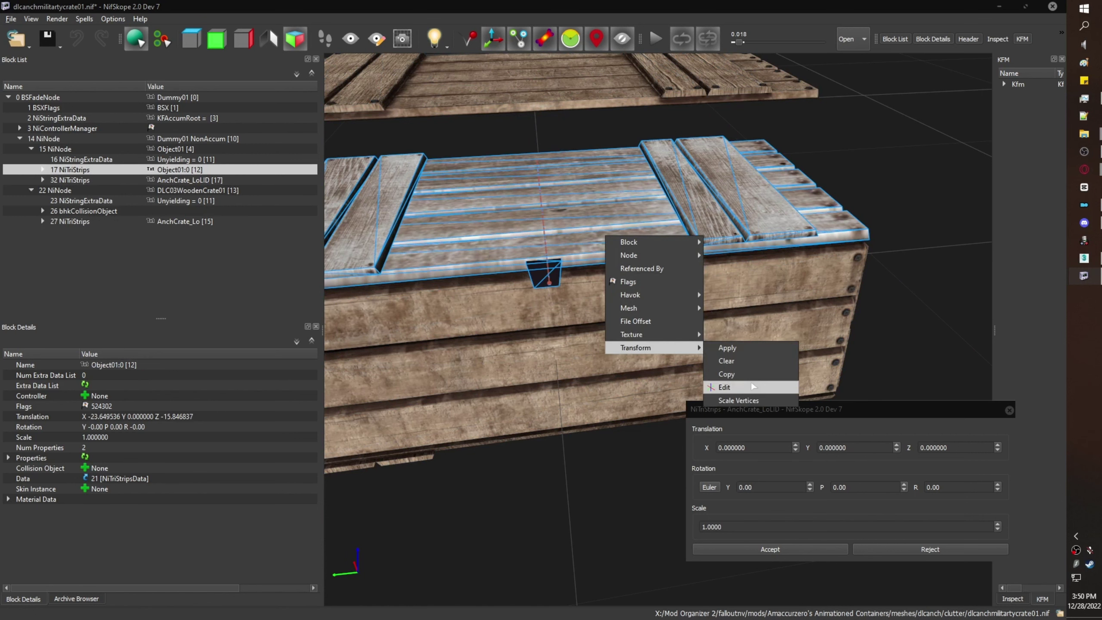
{"action": "left_click", "coordinate": [754, 381]}
{"action": "left_click_drag", "start_coordinate": [570, 172], "coordinate": [491, 420]}
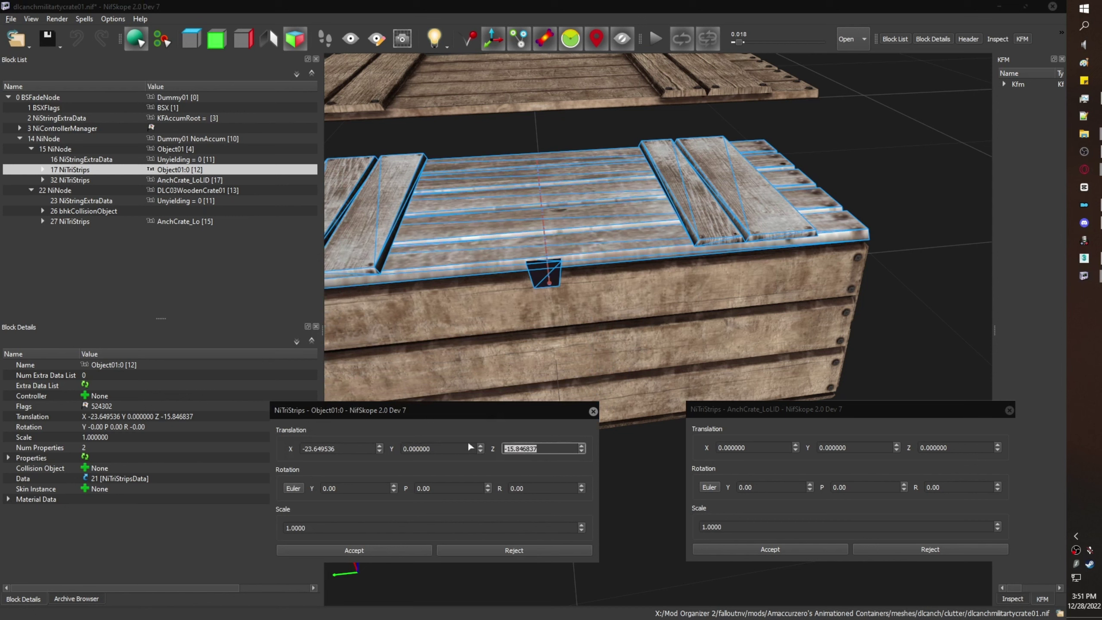
Match AnchCrate_LoLID's translation to the original lid with X -23.649536 and Z -15.846837, and accept the transform.
{"action": "double_click", "coordinate": [937, 448]}
{"action": "type", "text": "-15.846837"}
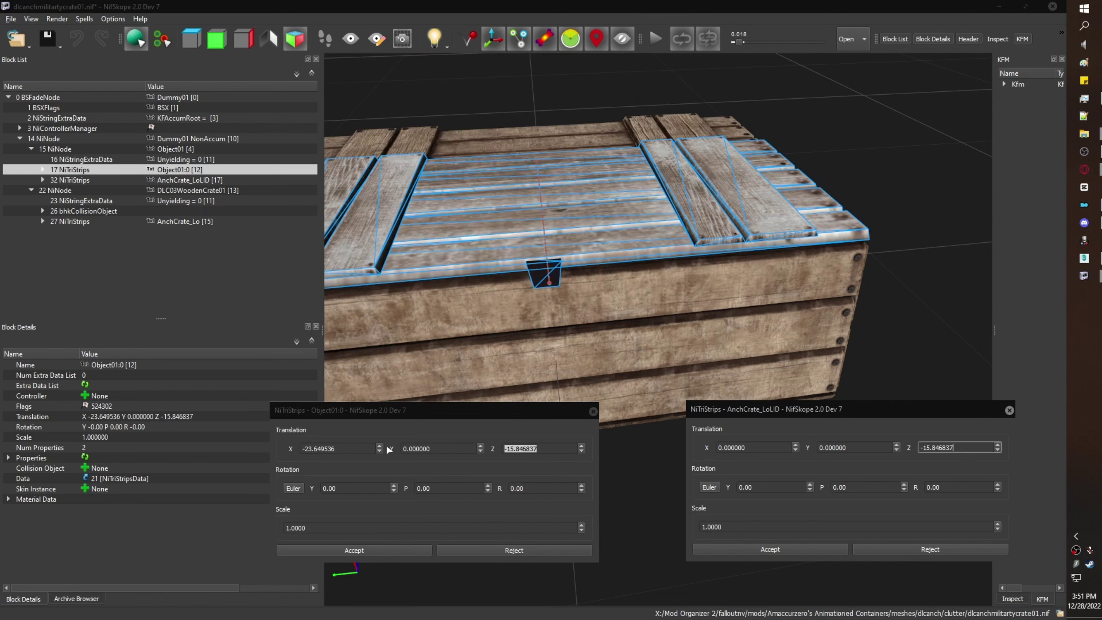
{"action": "double_click", "coordinate": [325, 448]}
{"action": "key", "text": "ctrl+c"}
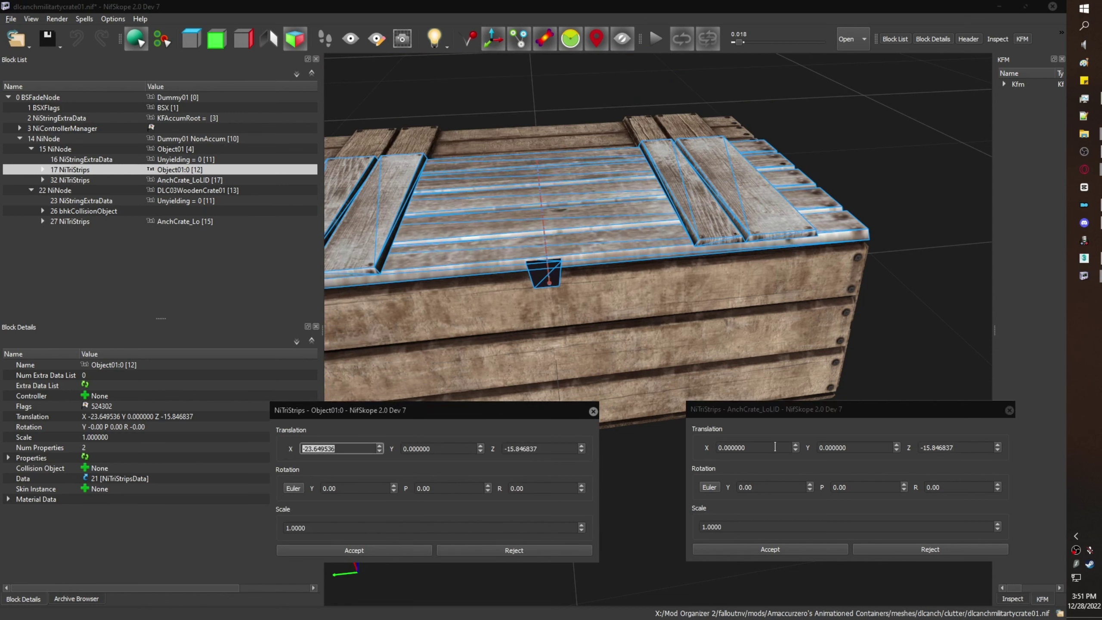
{"action": "double_click", "coordinate": [775, 447]}
{"action": "key", "text": "ctrl+v"}
{"action": "left_click", "coordinate": [768, 549]}
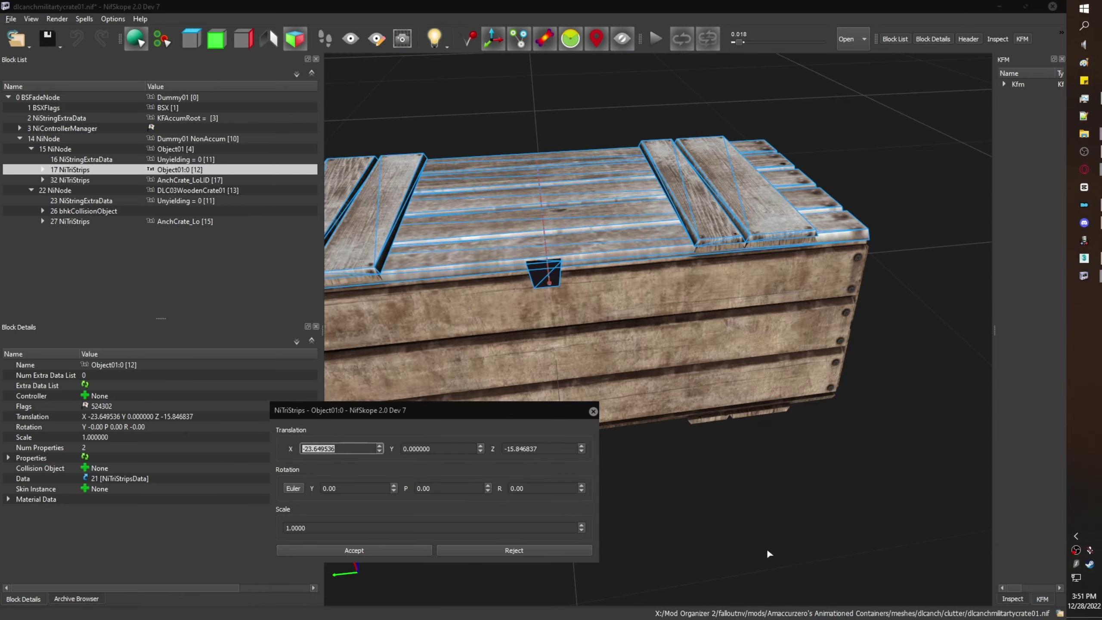
Close Object01:0's transform editor and play the animation to check the new lid against the original.
{"action": "left_click", "coordinate": [593, 412]}
{"action": "middle_click_drag", "start_coordinate": [602, 312], "coordinate": [675, 340]}
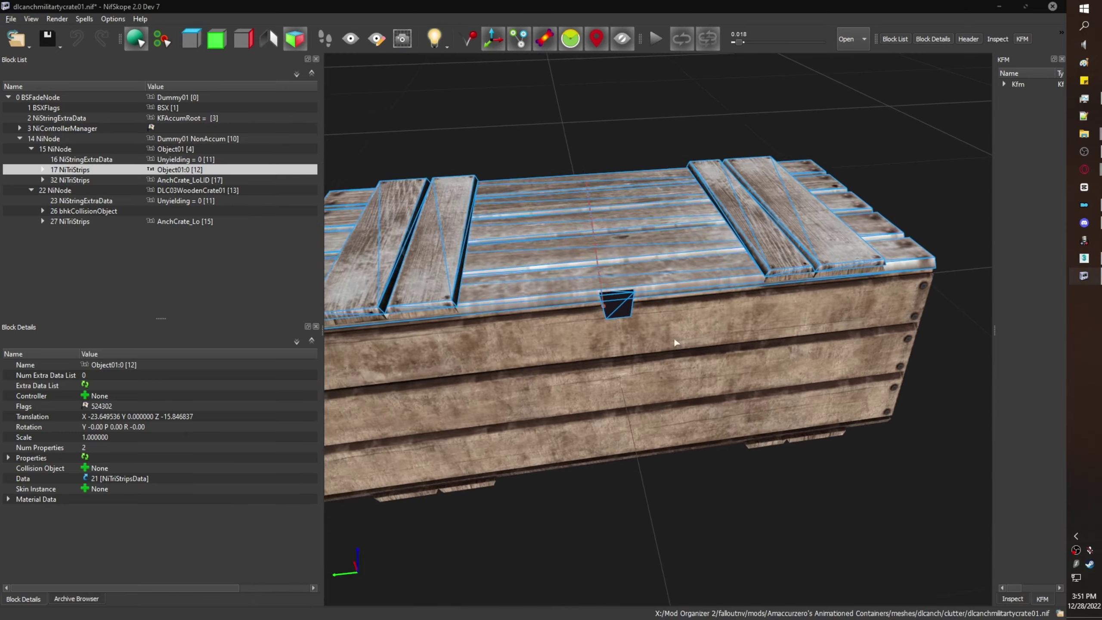
{"action": "scroll", "coordinate": [675, 340], "scroll_direction": "up", "scroll_amount": 2}
{"action": "left_click_drag", "start_coordinate": [674, 341], "coordinate": [615, 300]}
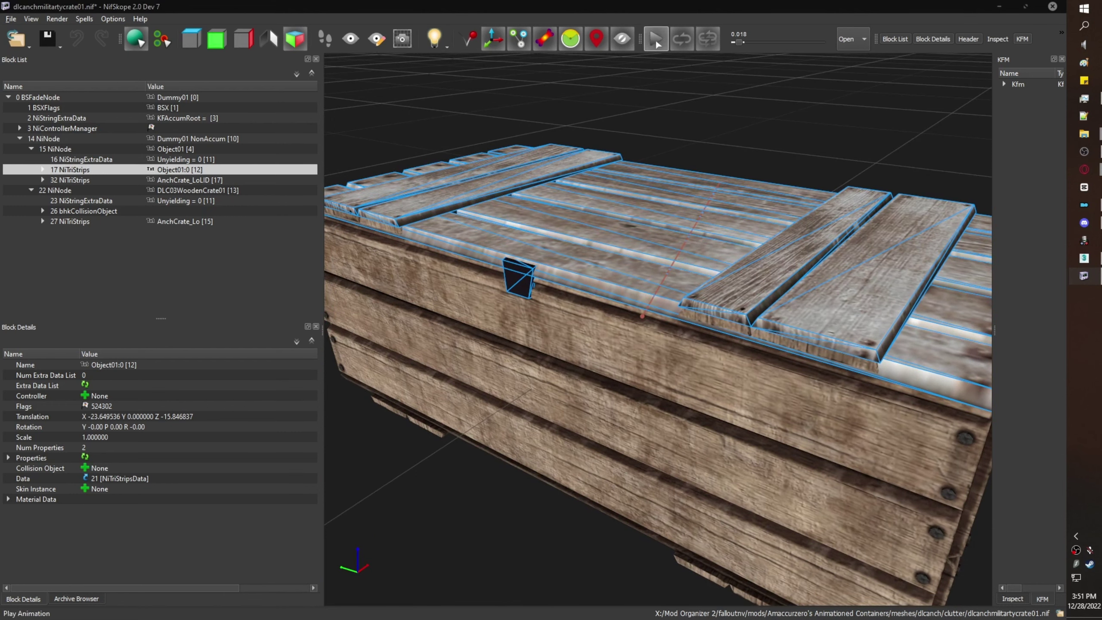
{"action": "left_click", "coordinate": [655, 39]}
{"action": "middle_click_drag", "start_coordinate": [647, 108], "coordinate": [693, 156]}
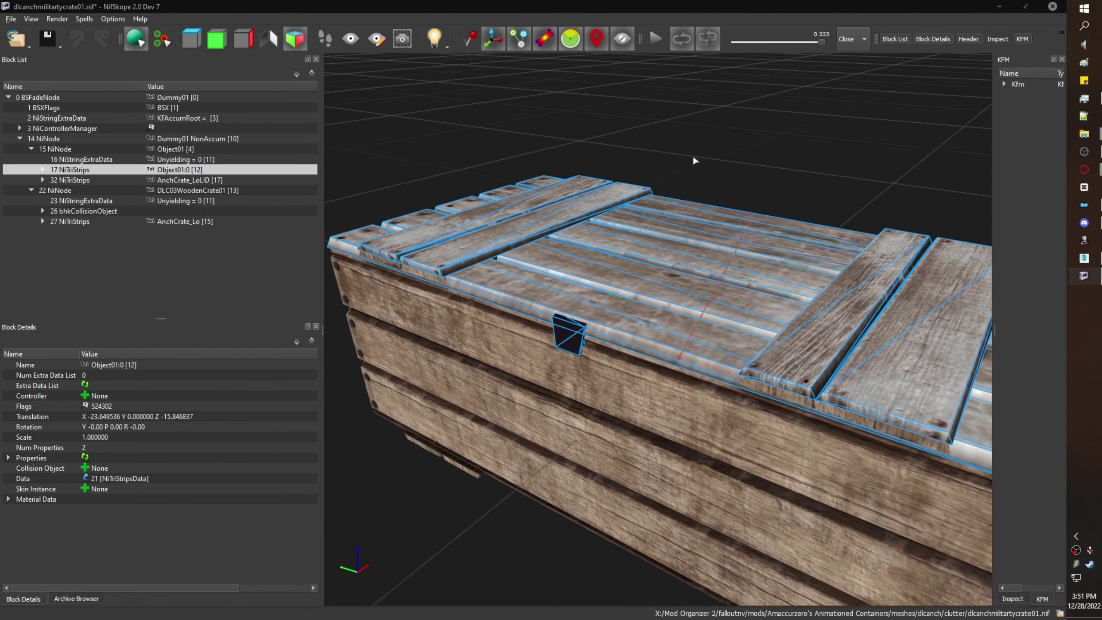
Remove the original lid branch Object01:0 from the Object01 node and play the animation with only the new lid.
{"action": "left_click_drag", "start_coordinate": [693, 156], "coordinate": [681, 170]}
{"action": "left_click", "coordinate": [120, 191]}
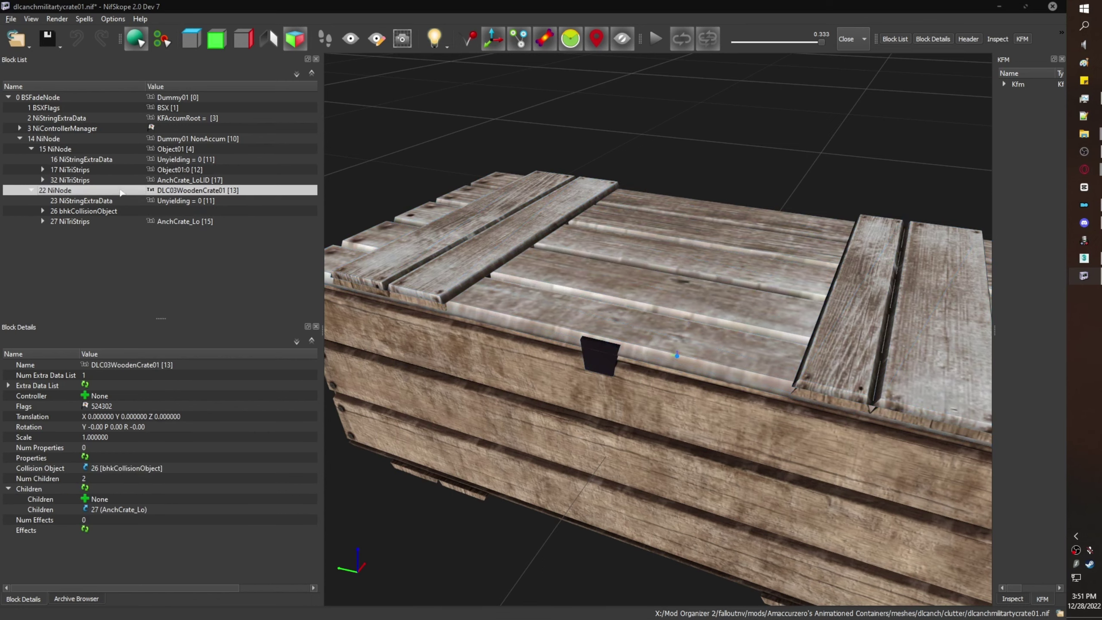
{"action": "left_click", "coordinate": [113, 179]}
{"action": "left_click", "coordinate": [110, 170]}
{"action": "right_click", "coordinate": [109, 169]}
{"action": "mouse_move", "coordinate": [145, 169]}
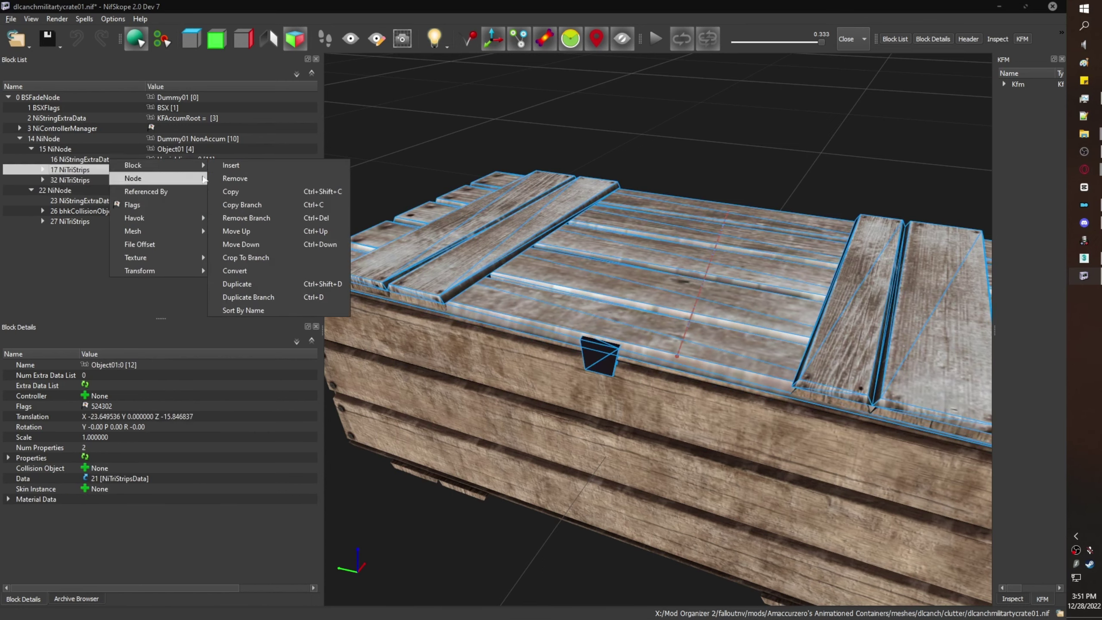
{"action": "left_click", "coordinate": [243, 221]}
{"action": "left_click_drag", "start_coordinate": [617, 242], "coordinate": [699, 191]}
{"action": "left_click", "coordinate": [660, 43]}
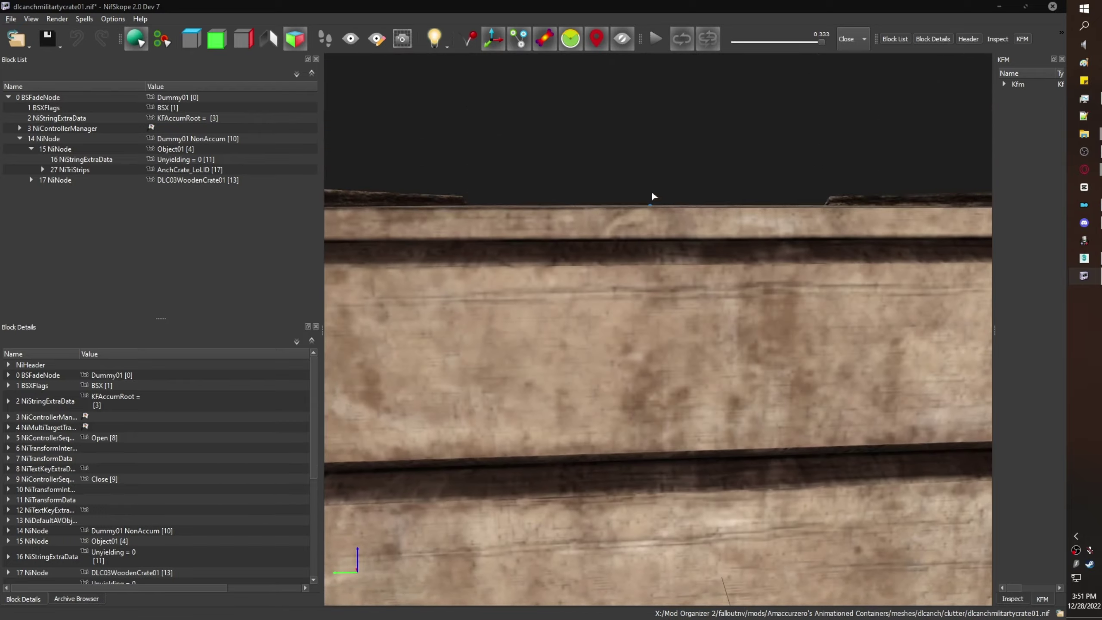
Attach a NiStencilProperty to the AnchCrate_LoLID lid mesh so its underside renders.
{"action": "scroll", "coordinate": [655, 310], "scroll_direction": "up", "scroll_amount": 2}
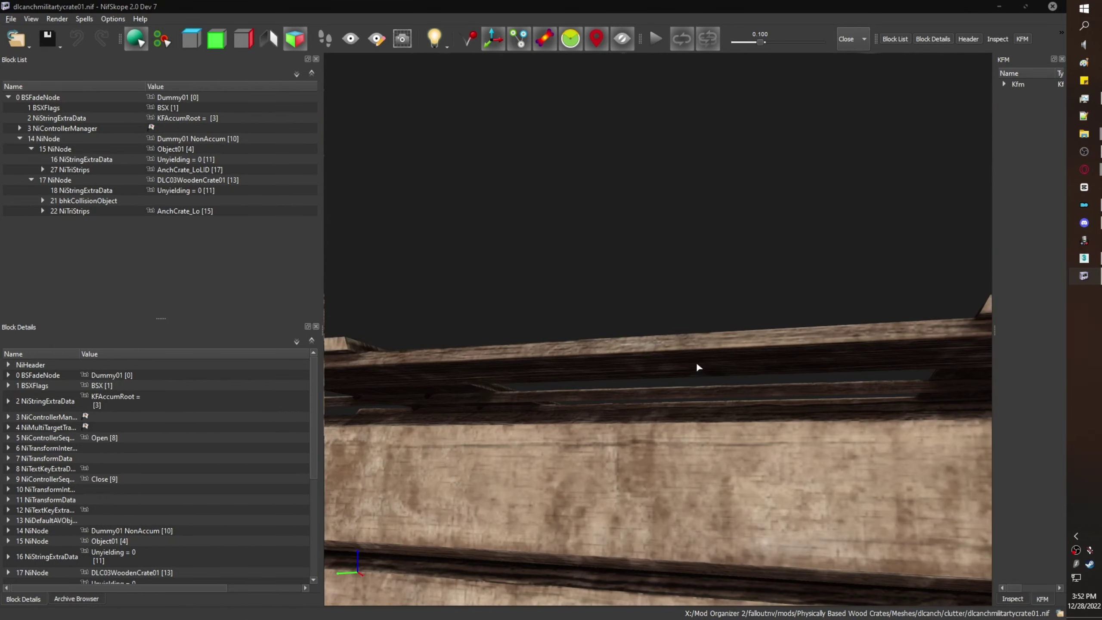
{"action": "right_click", "coordinate": [712, 369]}
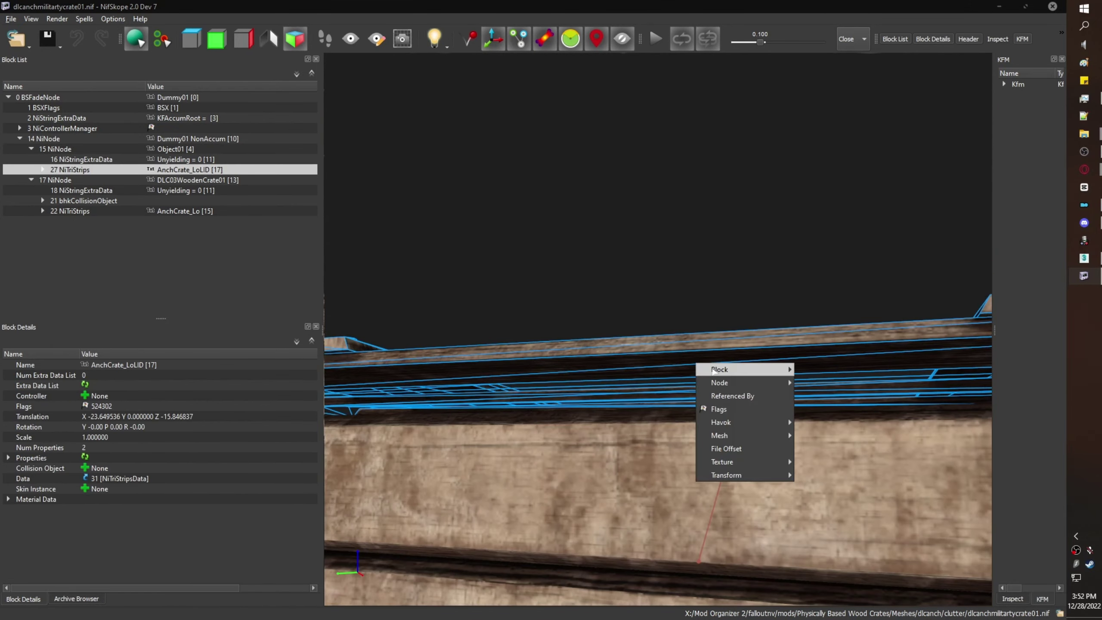
{"action": "mouse_move", "coordinate": [742, 374]}
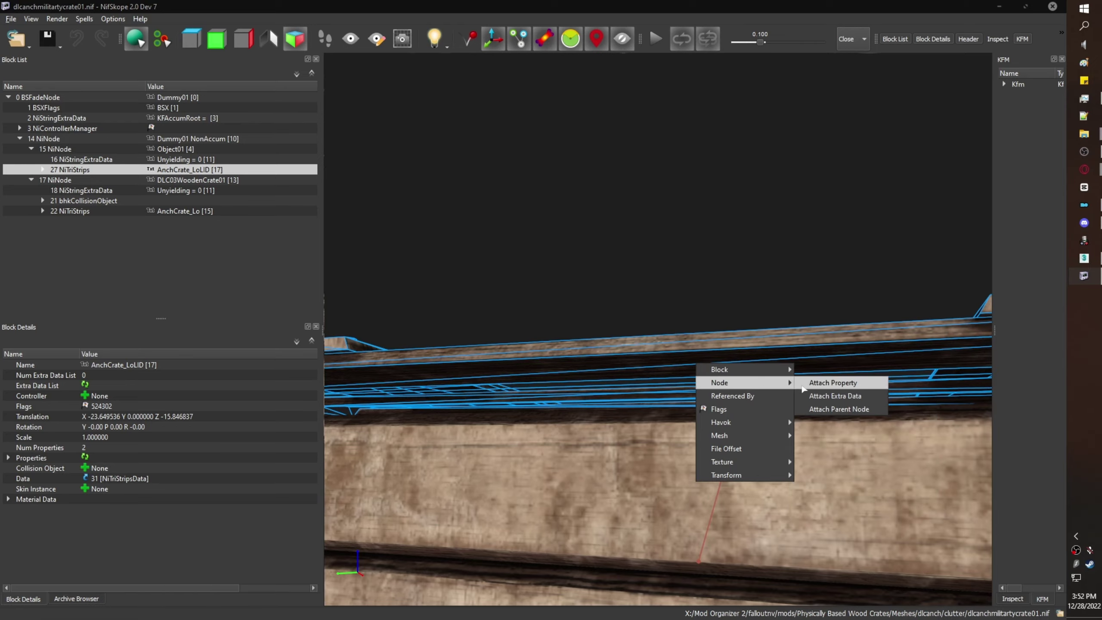
{"action": "left_click", "coordinate": [823, 382]}
{"action": "left_click", "coordinate": [835, 244]}
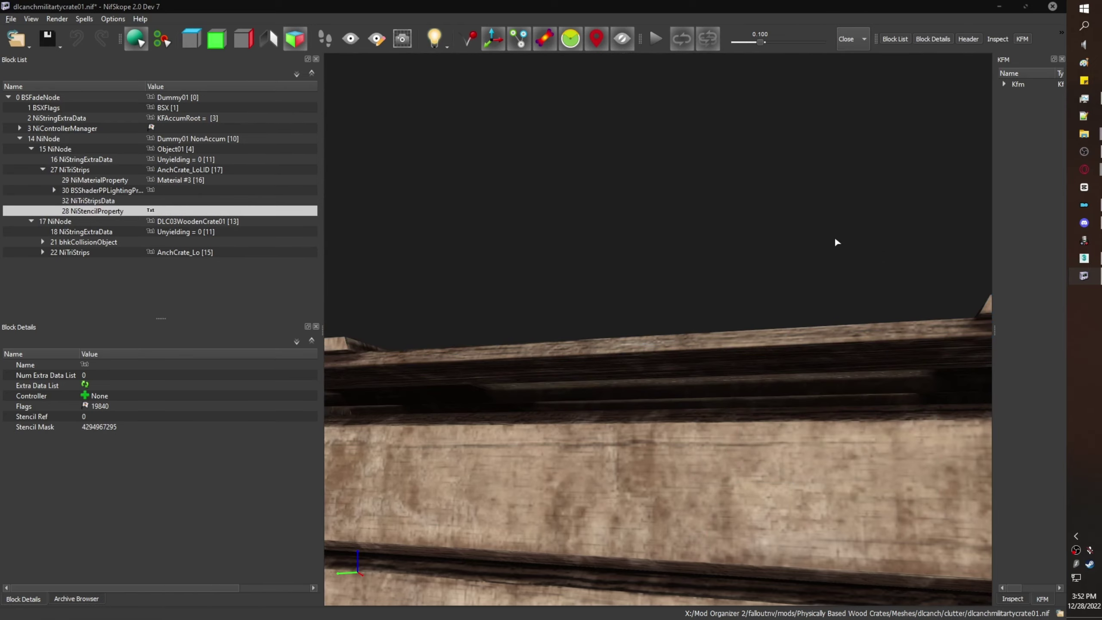
Play the animation to inspect the lid from both sides, and run the batch tangent space update on the file.
{"action": "left_click_drag", "start_coordinate": [835, 236], "coordinate": [833, 289]}
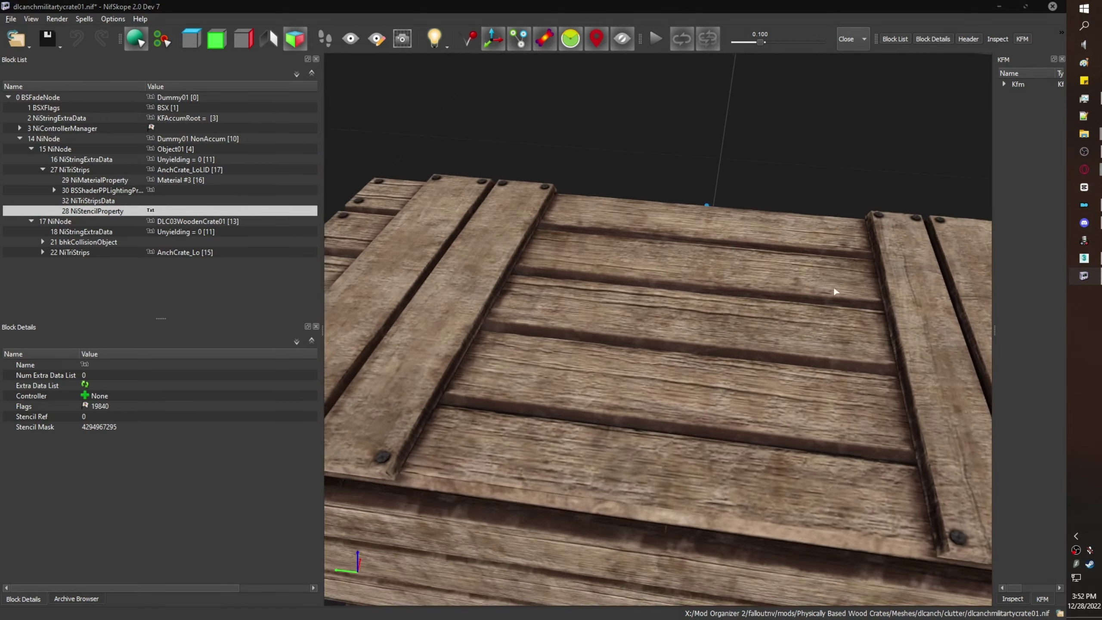
{"action": "left_click", "coordinate": [656, 39]}
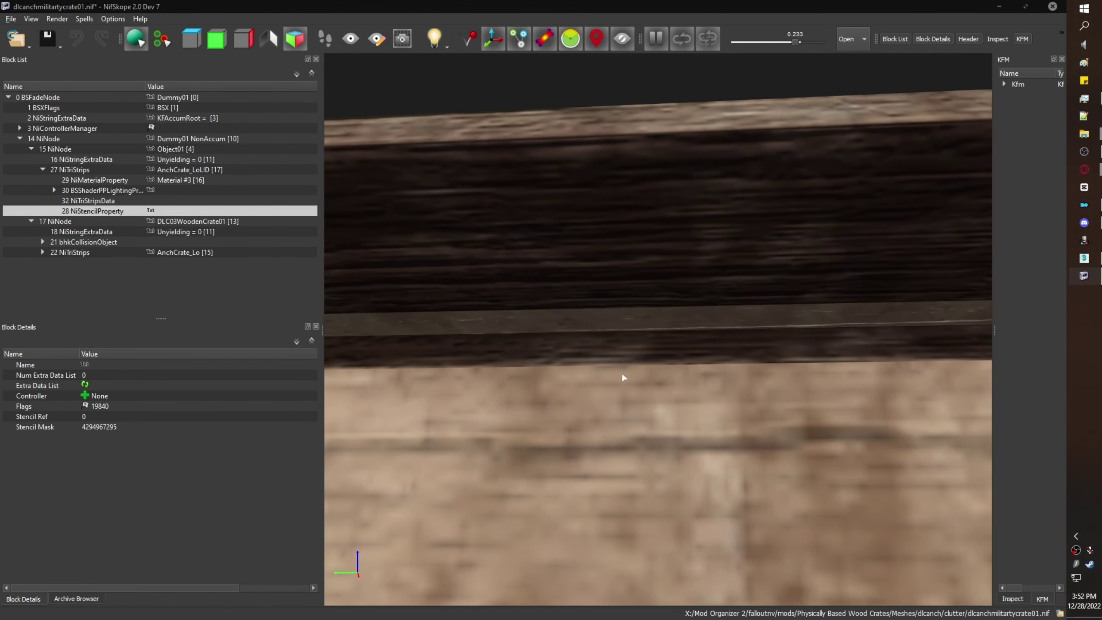
{"action": "right_click", "coordinate": [616, 243]}
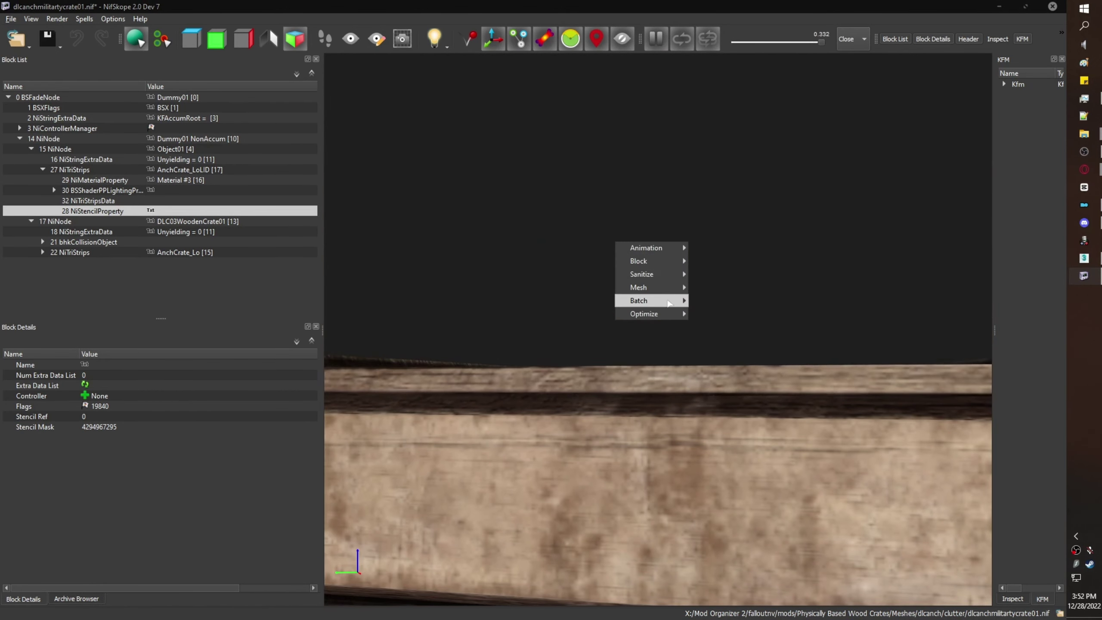
{"action": "mouse_move", "coordinate": [643, 301]}
{"action": "left_click", "coordinate": [719, 329]}
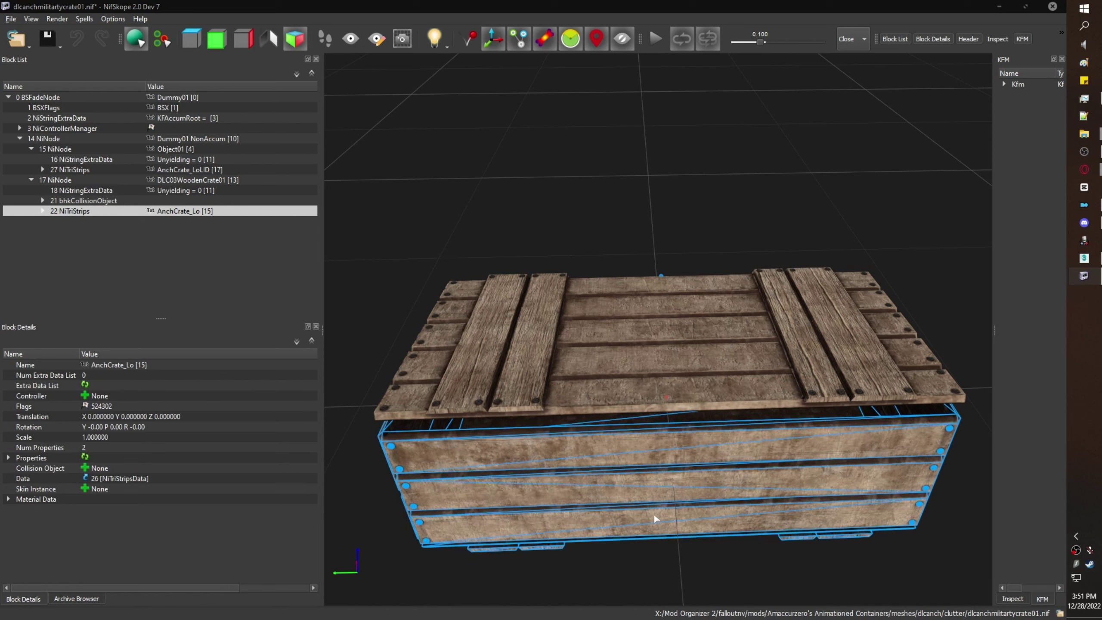
Apply Face Normals to both the crate body AnchCrate_Lo and the lid AnchCrate_LoLID.
{"action": "right_click", "coordinate": [654, 514]}
{"action": "mouse_move", "coordinate": [703, 467]}
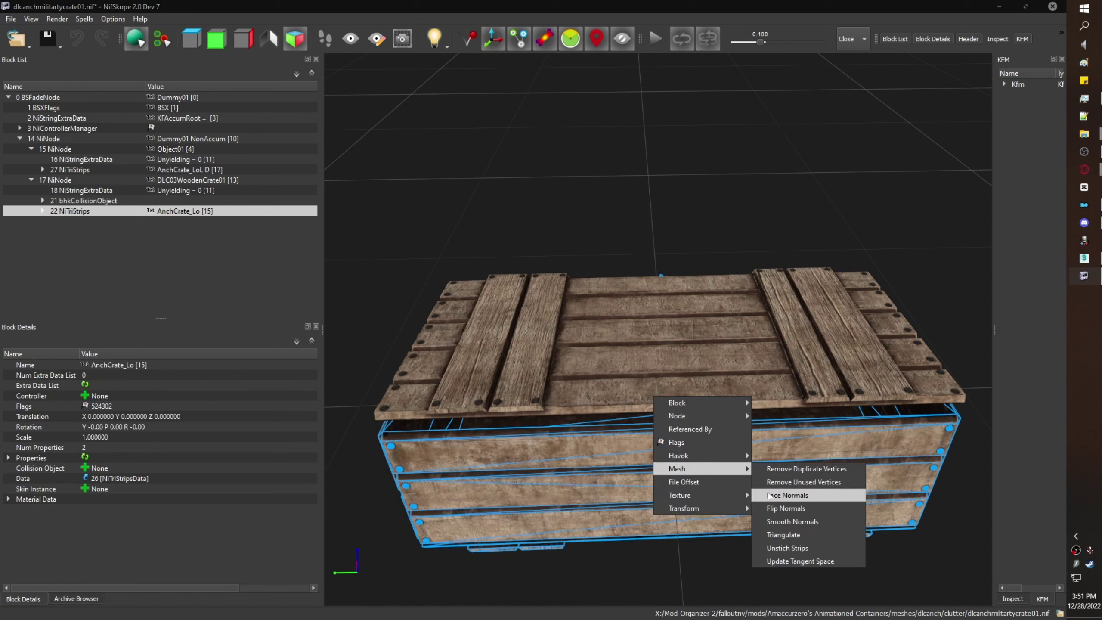
{"action": "left_click", "coordinate": [769, 496]}
{"action": "right_click", "coordinate": [712, 346]}
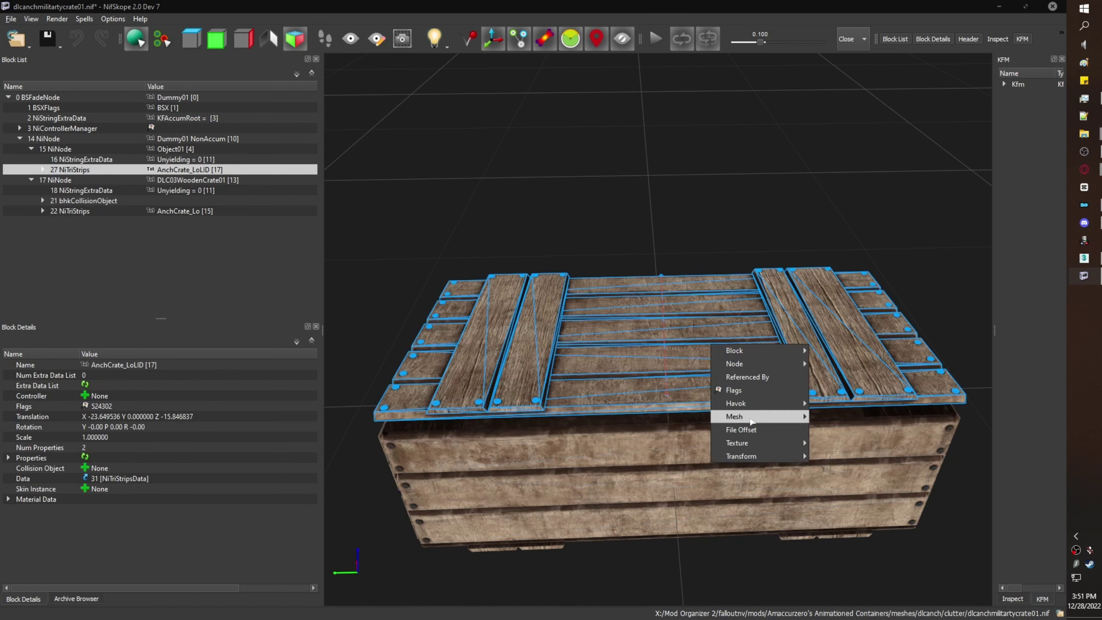
{"action": "mouse_move", "coordinate": [753, 420]}
{"action": "left_click", "coordinate": [837, 443]}
Batch-update the tangent spaces of all meshes after recalculating the face normals.
{"action": "right_click", "coordinate": [723, 209]}
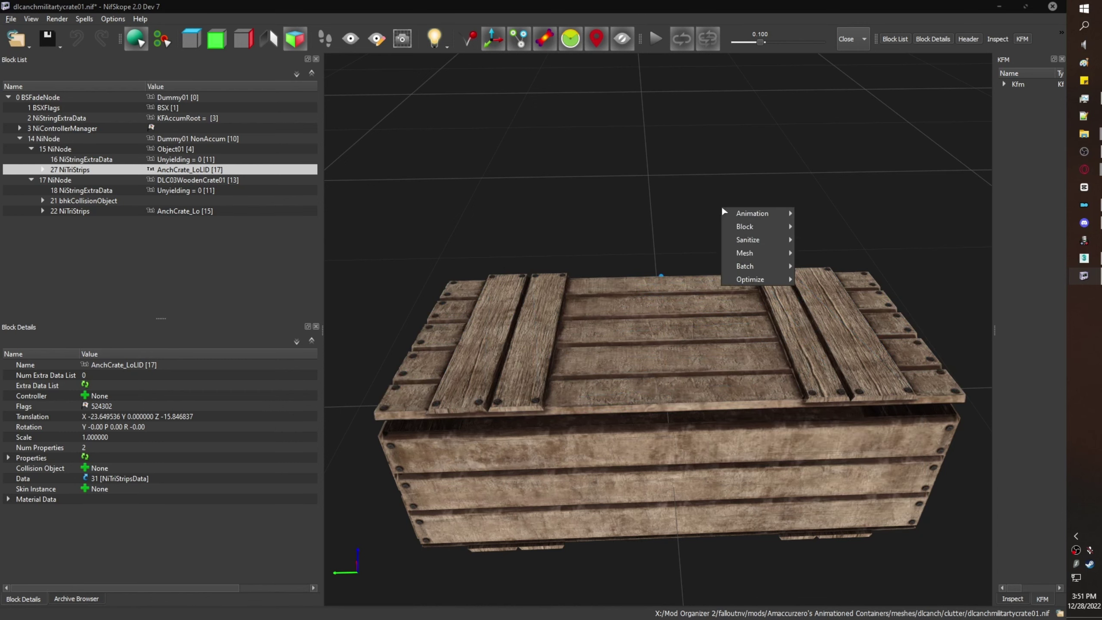
{"action": "mouse_move", "coordinate": [764, 266]}
{"action": "left_click", "coordinate": [839, 294]}
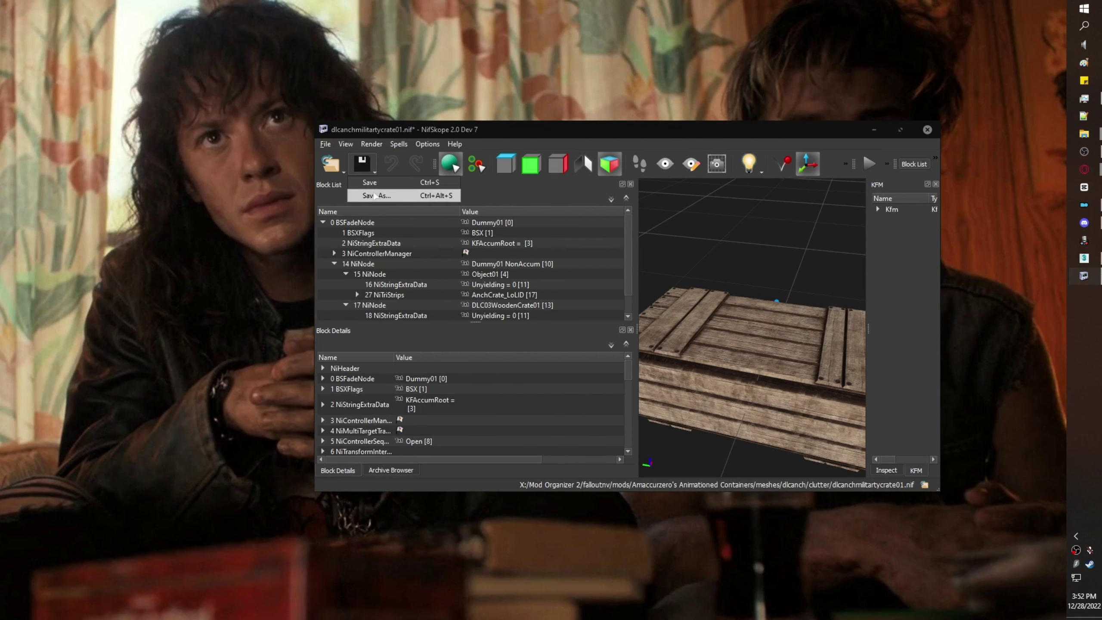
Save the mesh as dlcanchmilitartycrate01.nif in the Physically Based Wood Crates mod's Meshes\dlcanch\clutter folder, replacing the existing file.
{"action": "left_click", "coordinate": [377, 195]}
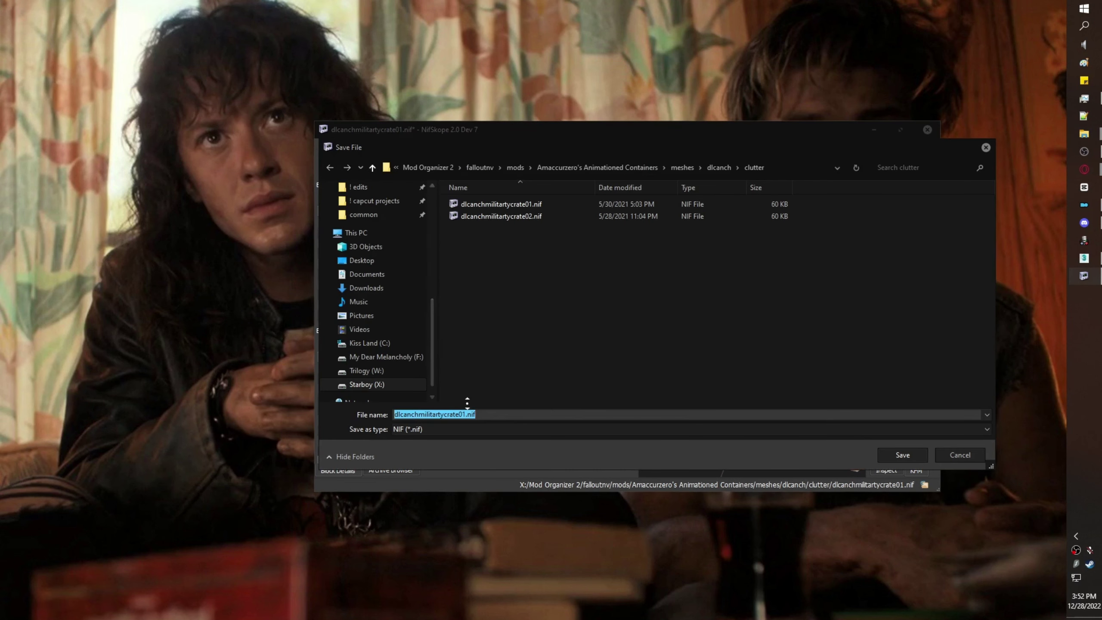
{"action": "type", "text": "X:\\Mod Organizer 2\\falloutnv\\mods\\Physically Based Wood Crates\\Meshes\\dlcanch\\clutter"}
{"action": "key", "text": "Return"}
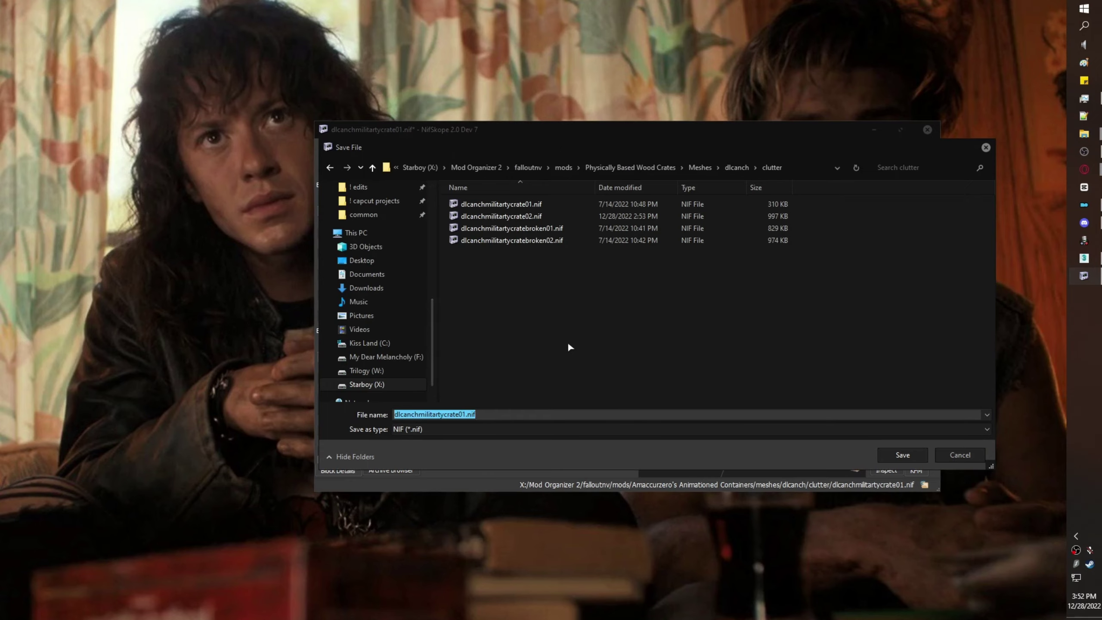
{"action": "left_click", "coordinate": [890, 454]}
{"action": "left_click", "coordinate": [552, 315]}
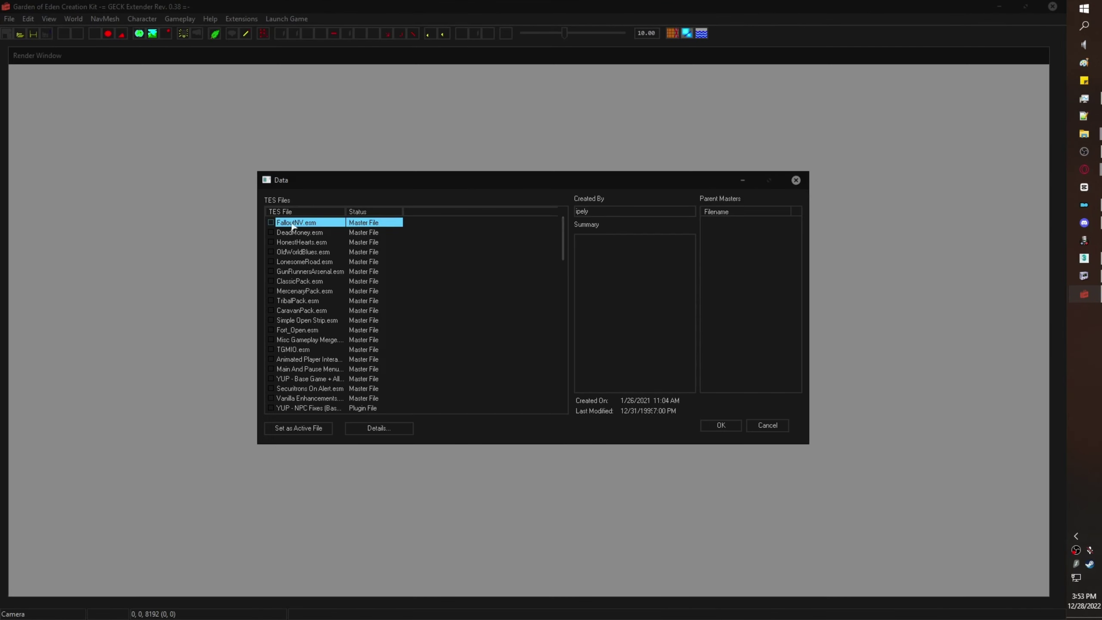
Switch to the GECK, load the game data, and play the Close animation in the NVWoodenCrateContainer preview.
{"action": "left_click", "coordinate": [735, 424]}
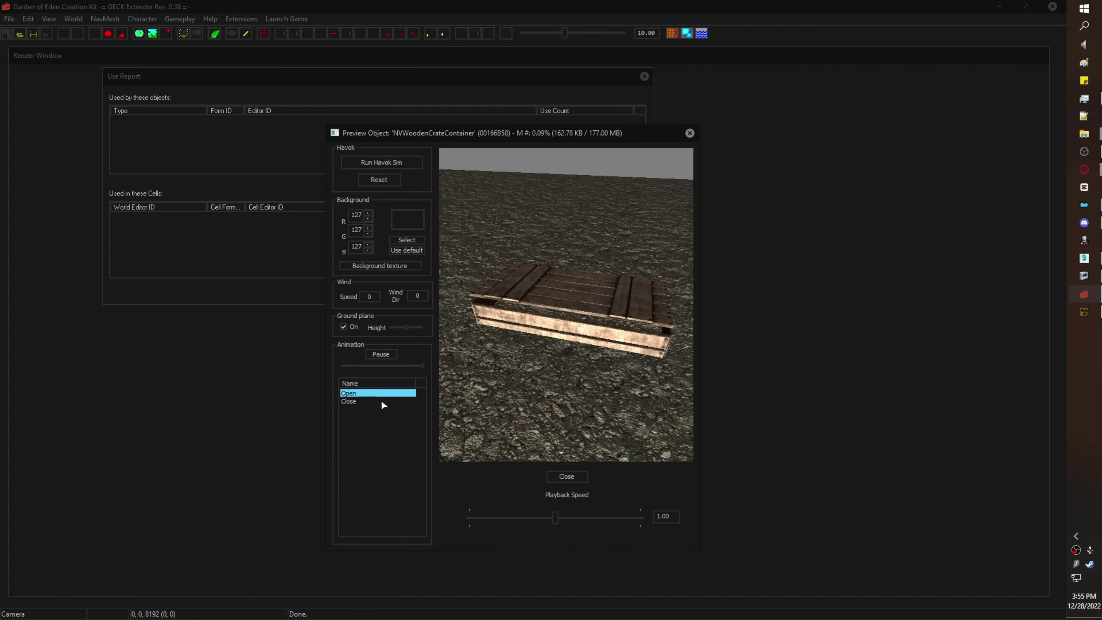
{"action": "left_click", "coordinate": [381, 400]}
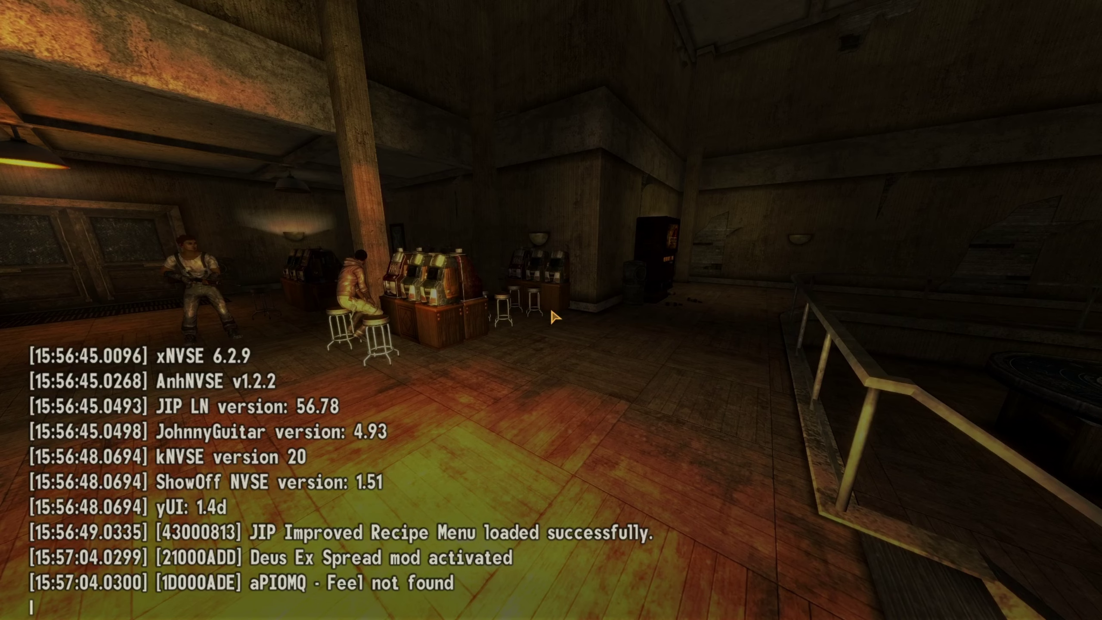
Teleport to the test location with the console command coc PrimmNashResidence.
{"action": "type", "text": "col"}
{"action": "type", "text": " Primm"}
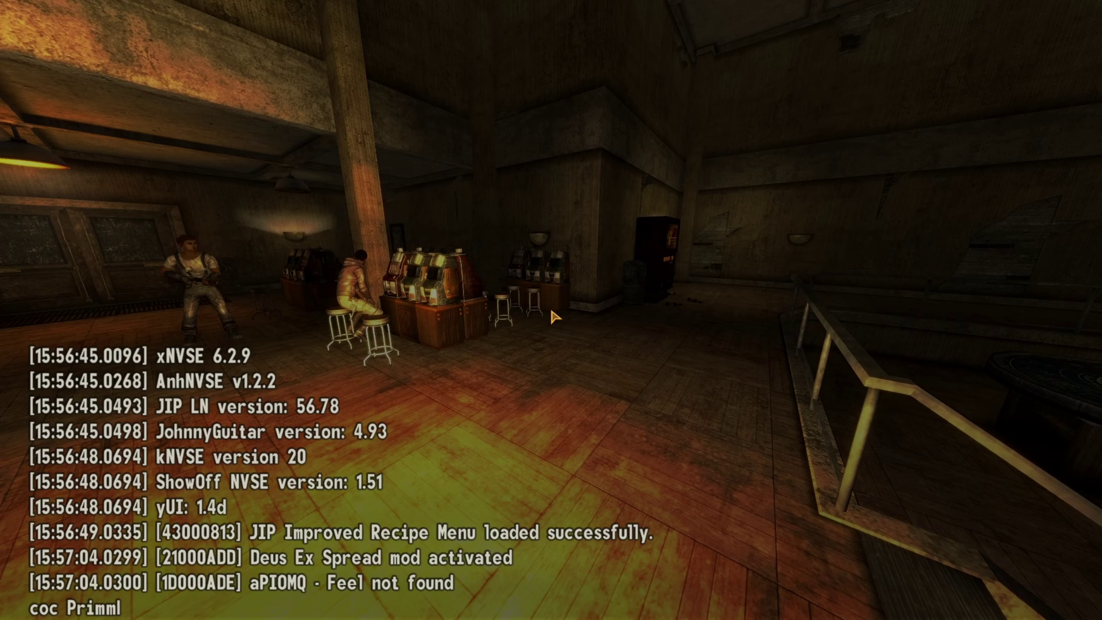
{"action": "type", "text": "NashRe"}
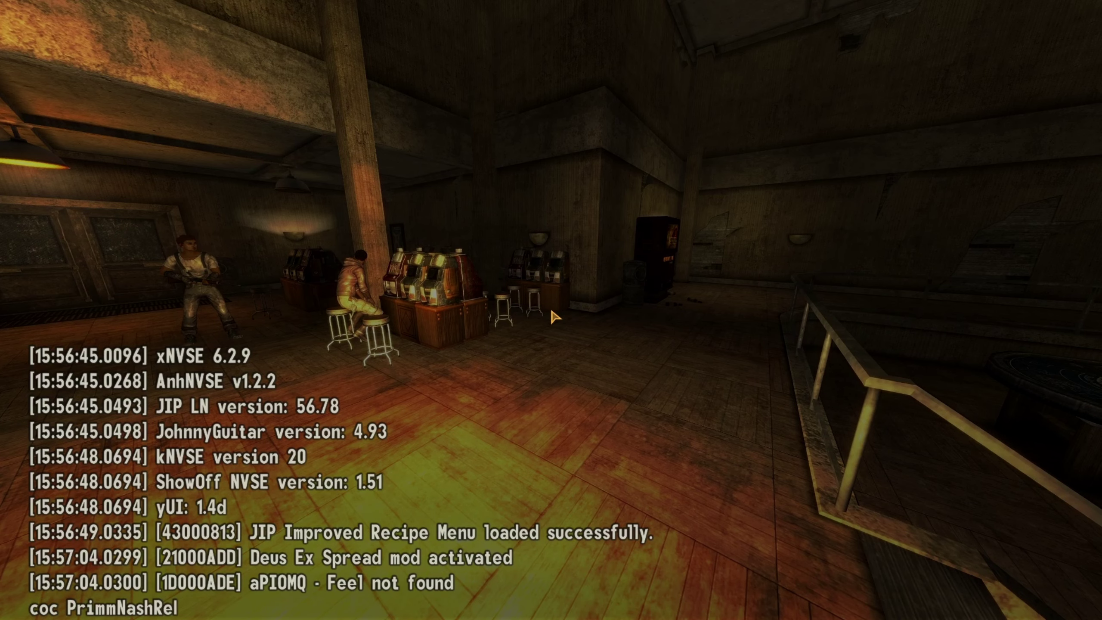
{"action": "type", "text": "sidence"}
{"action": "key", "text": "Return"}
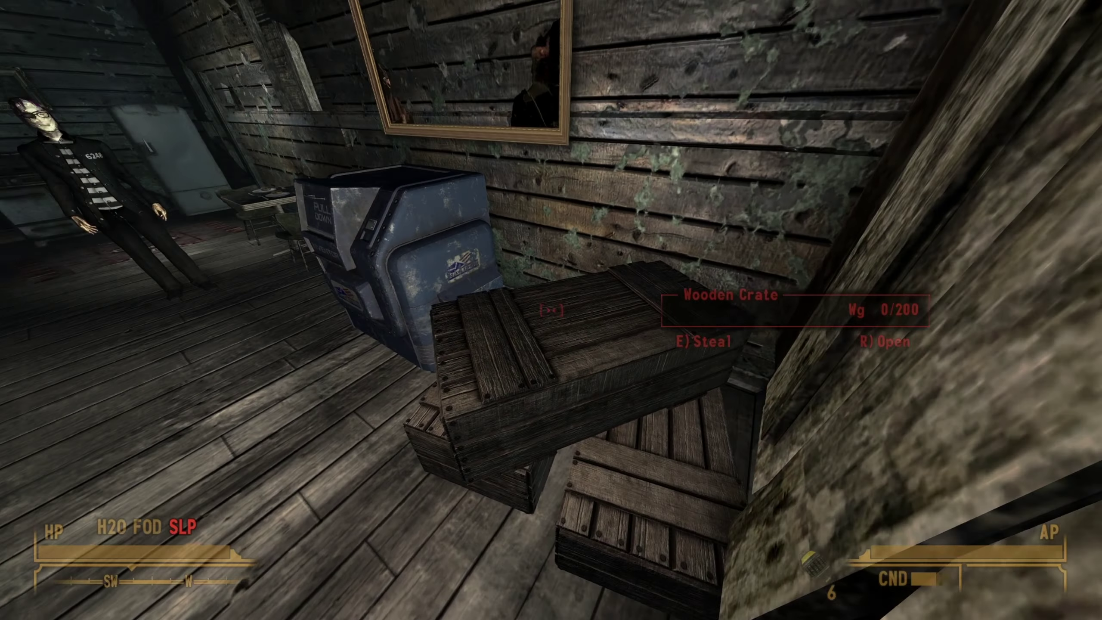
Inspect the Wooden Crate's model path with the console inspector, and activate the crate to test its animation in game.
{"action": "key", "text": "grave"}
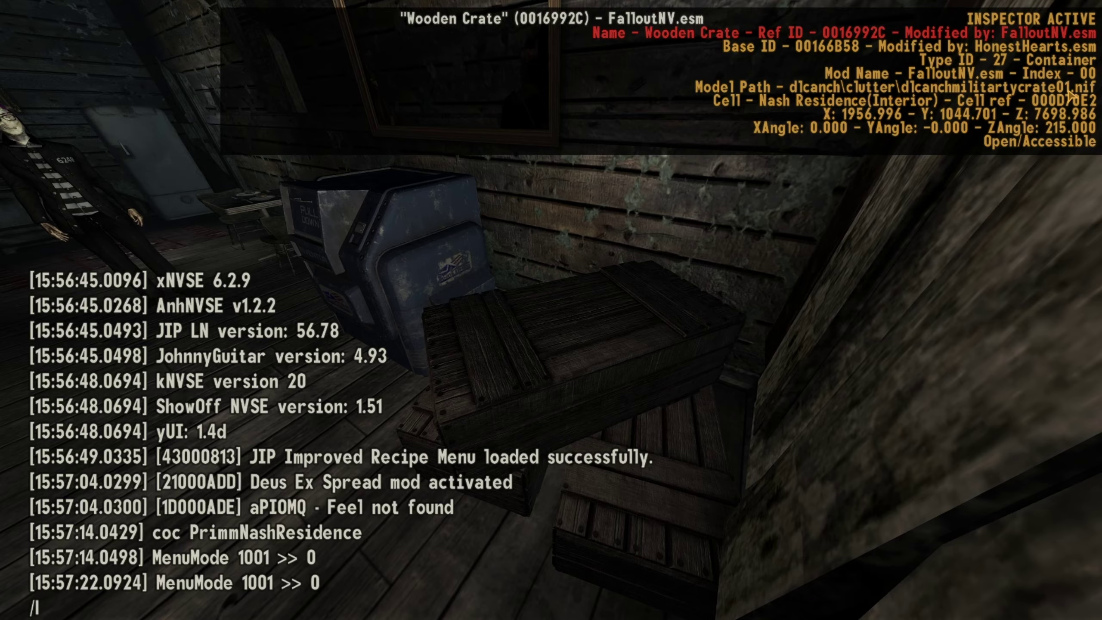
{"action": "key", "text": "grave"}
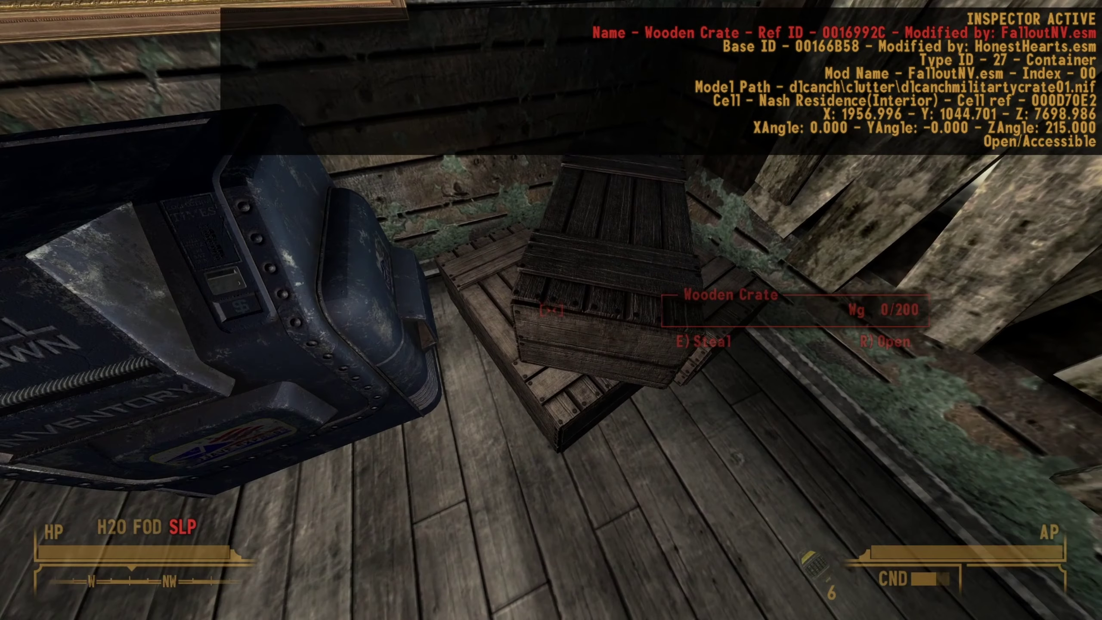
{"action": "key", "text": "e"}
{"action": "key", "text": "e"}
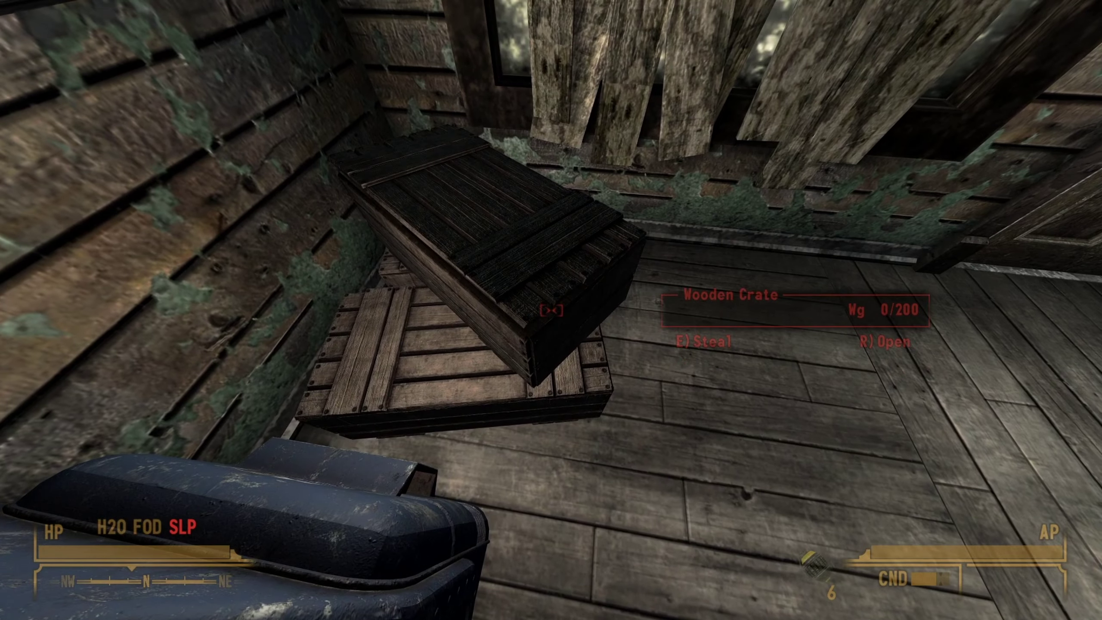
{"action": "key", "text": "grave"}
{"action": "type", "text": "than"}
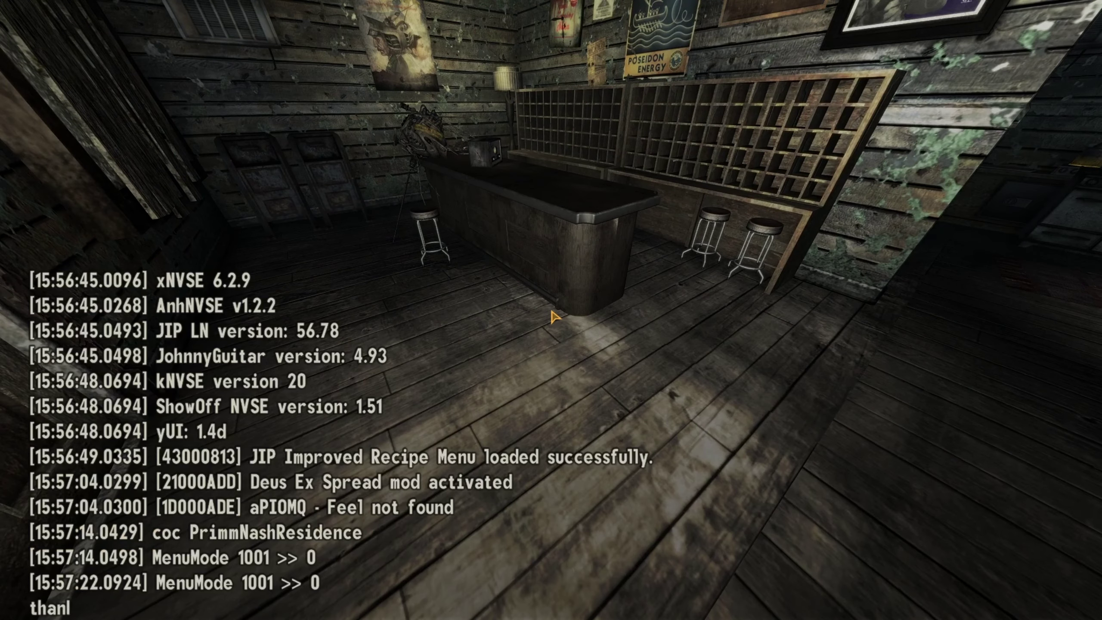
{"action": "type", "text": "ks for watchiNG!!"}
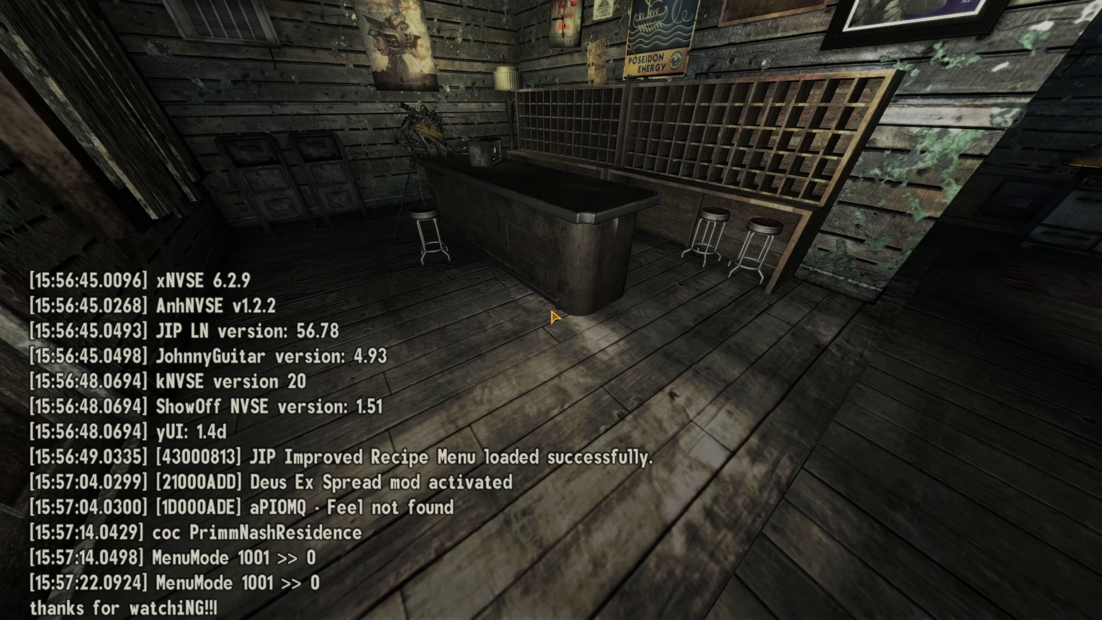